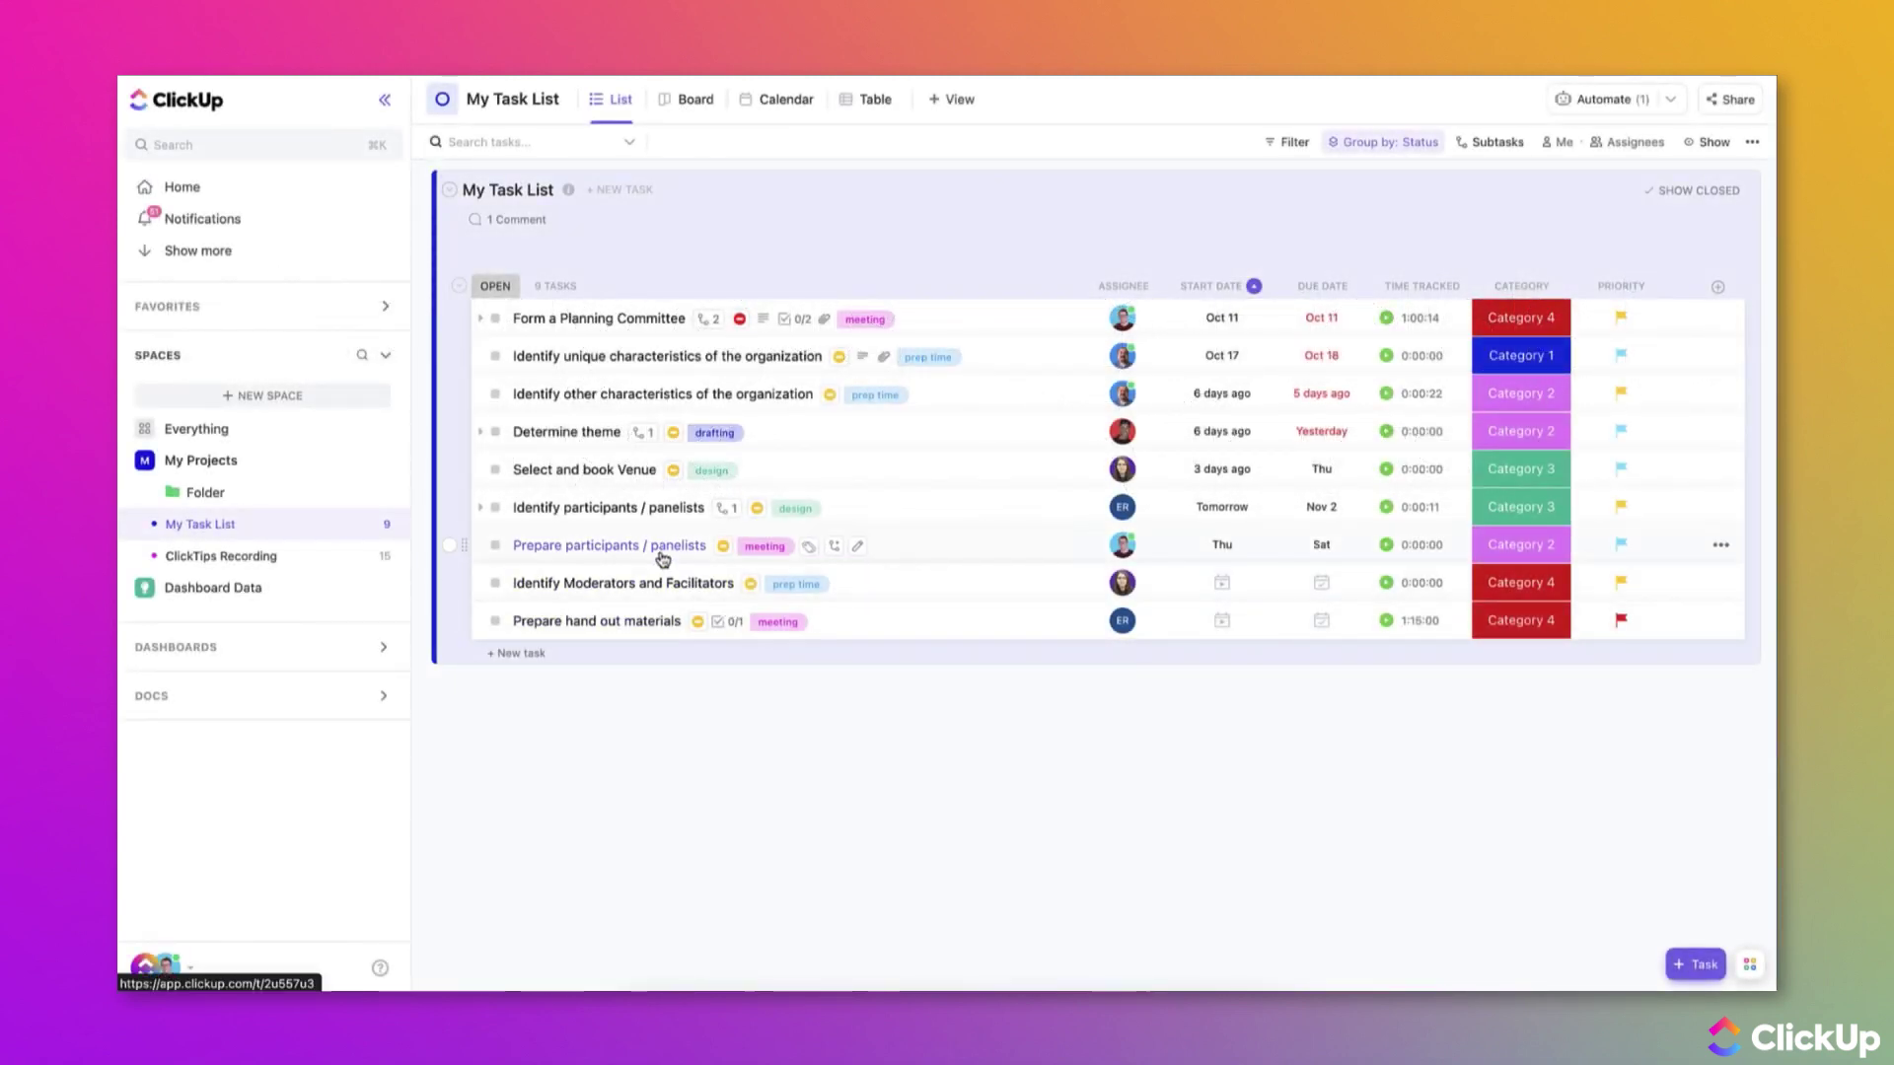
Open the Prepare participants / panelists task and reveal its 4 empty custom fields, including Lead Quality
click(684, 545)
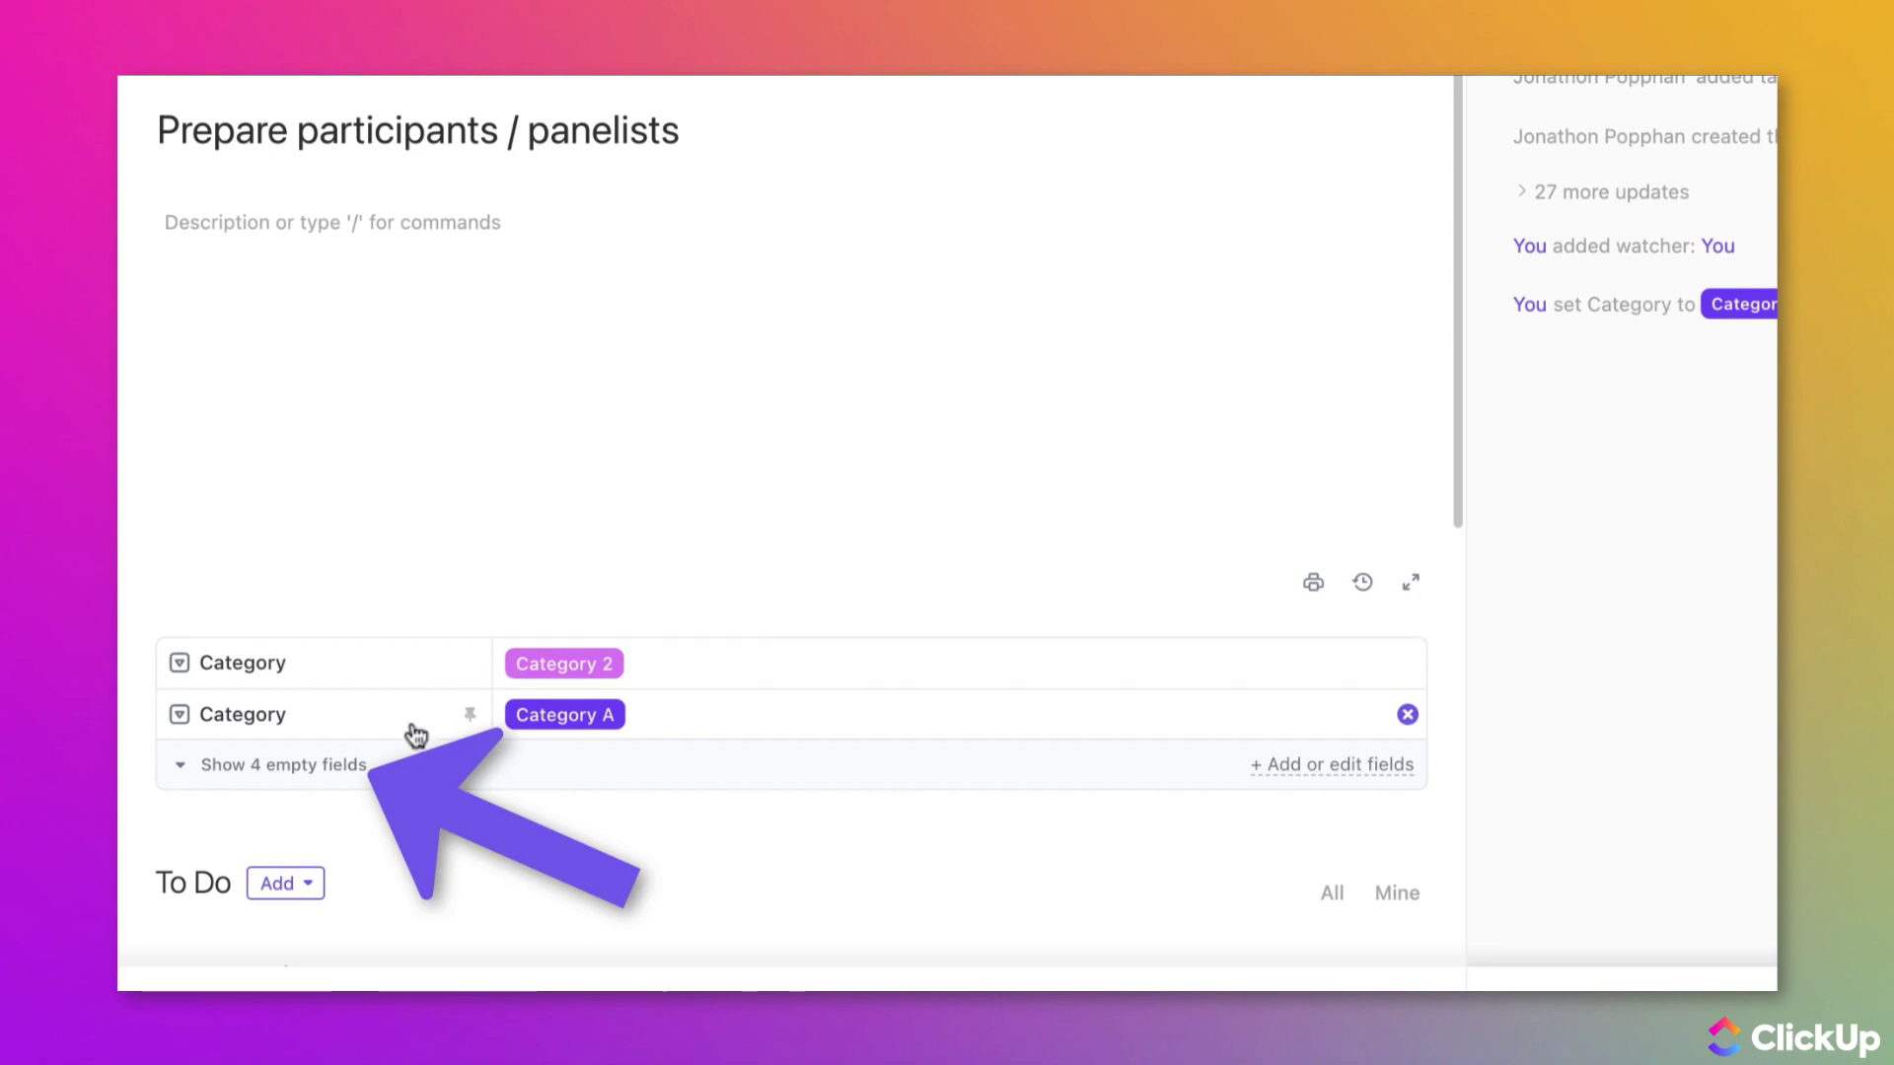
click(305, 774)
scroll(562, 773, down, 3)
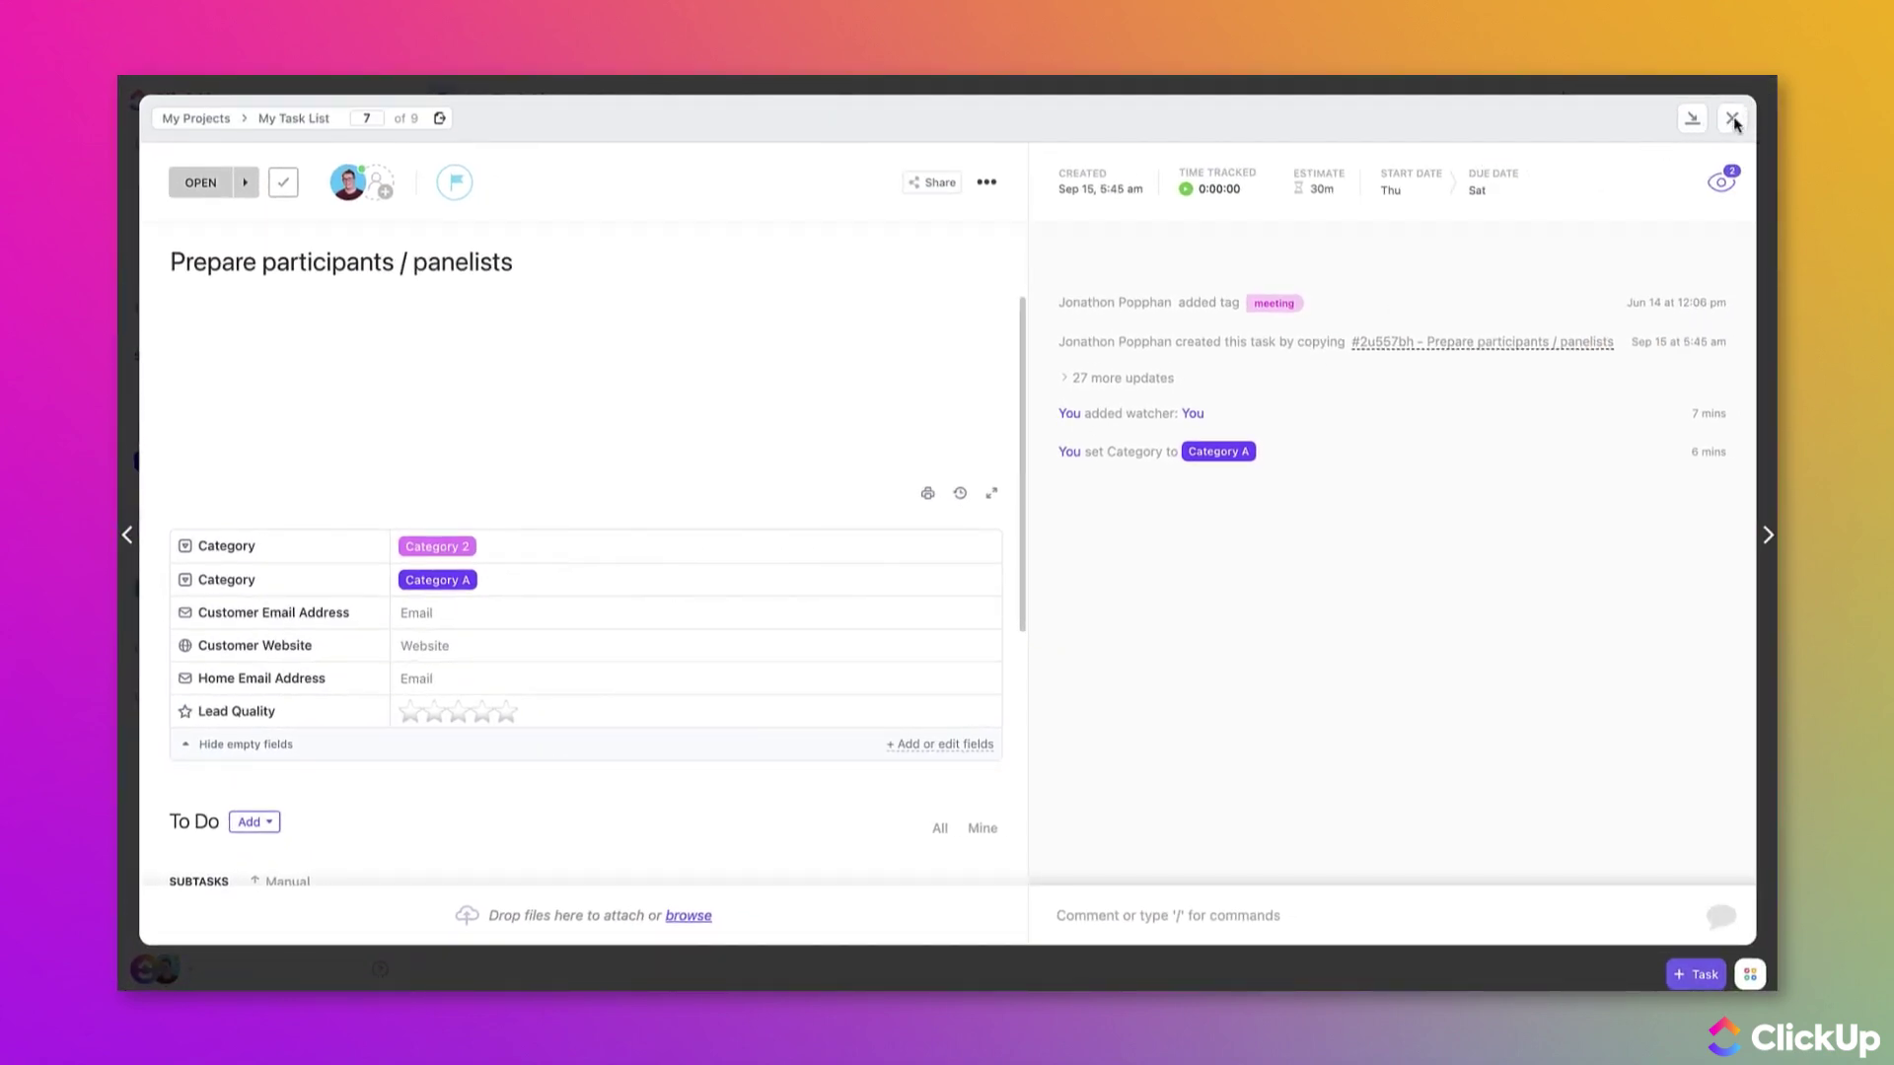
Close the task and review the list view's Show/Hide column fields
click(1733, 119)
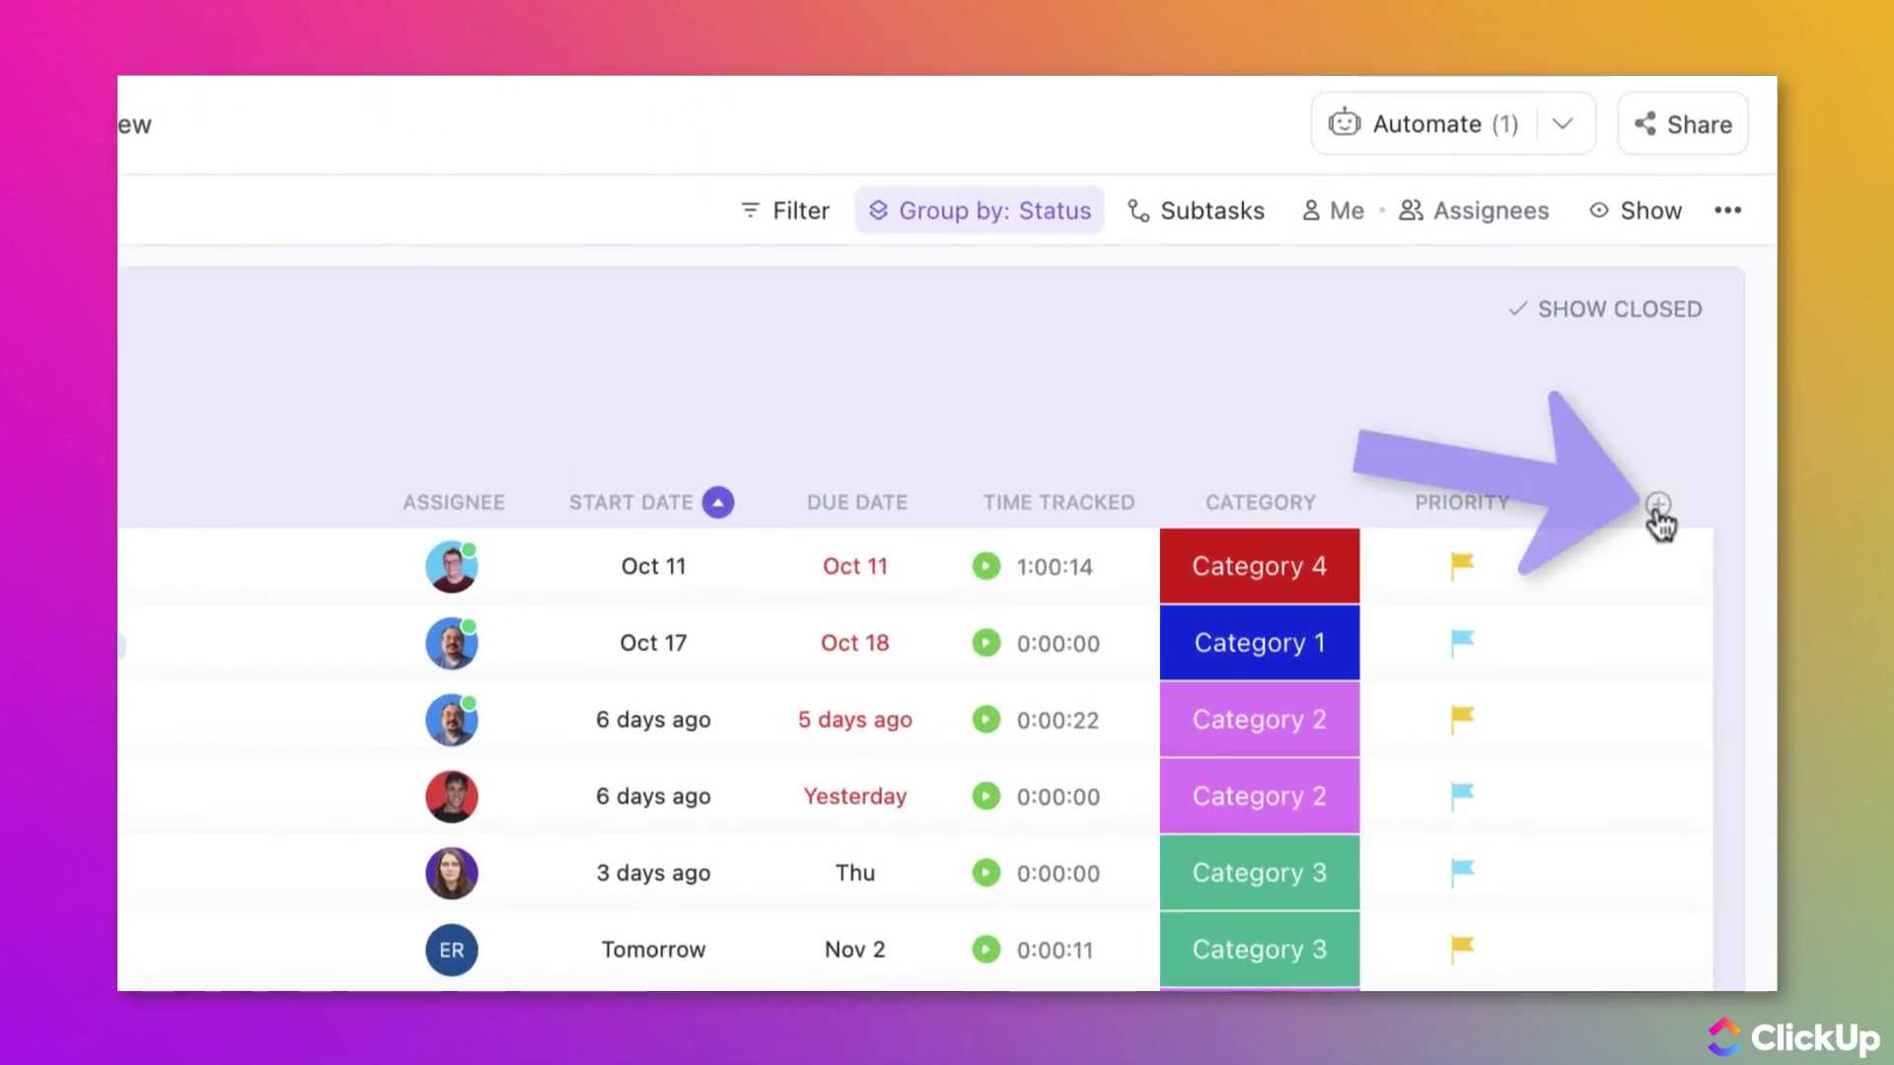
click(1633, 215)
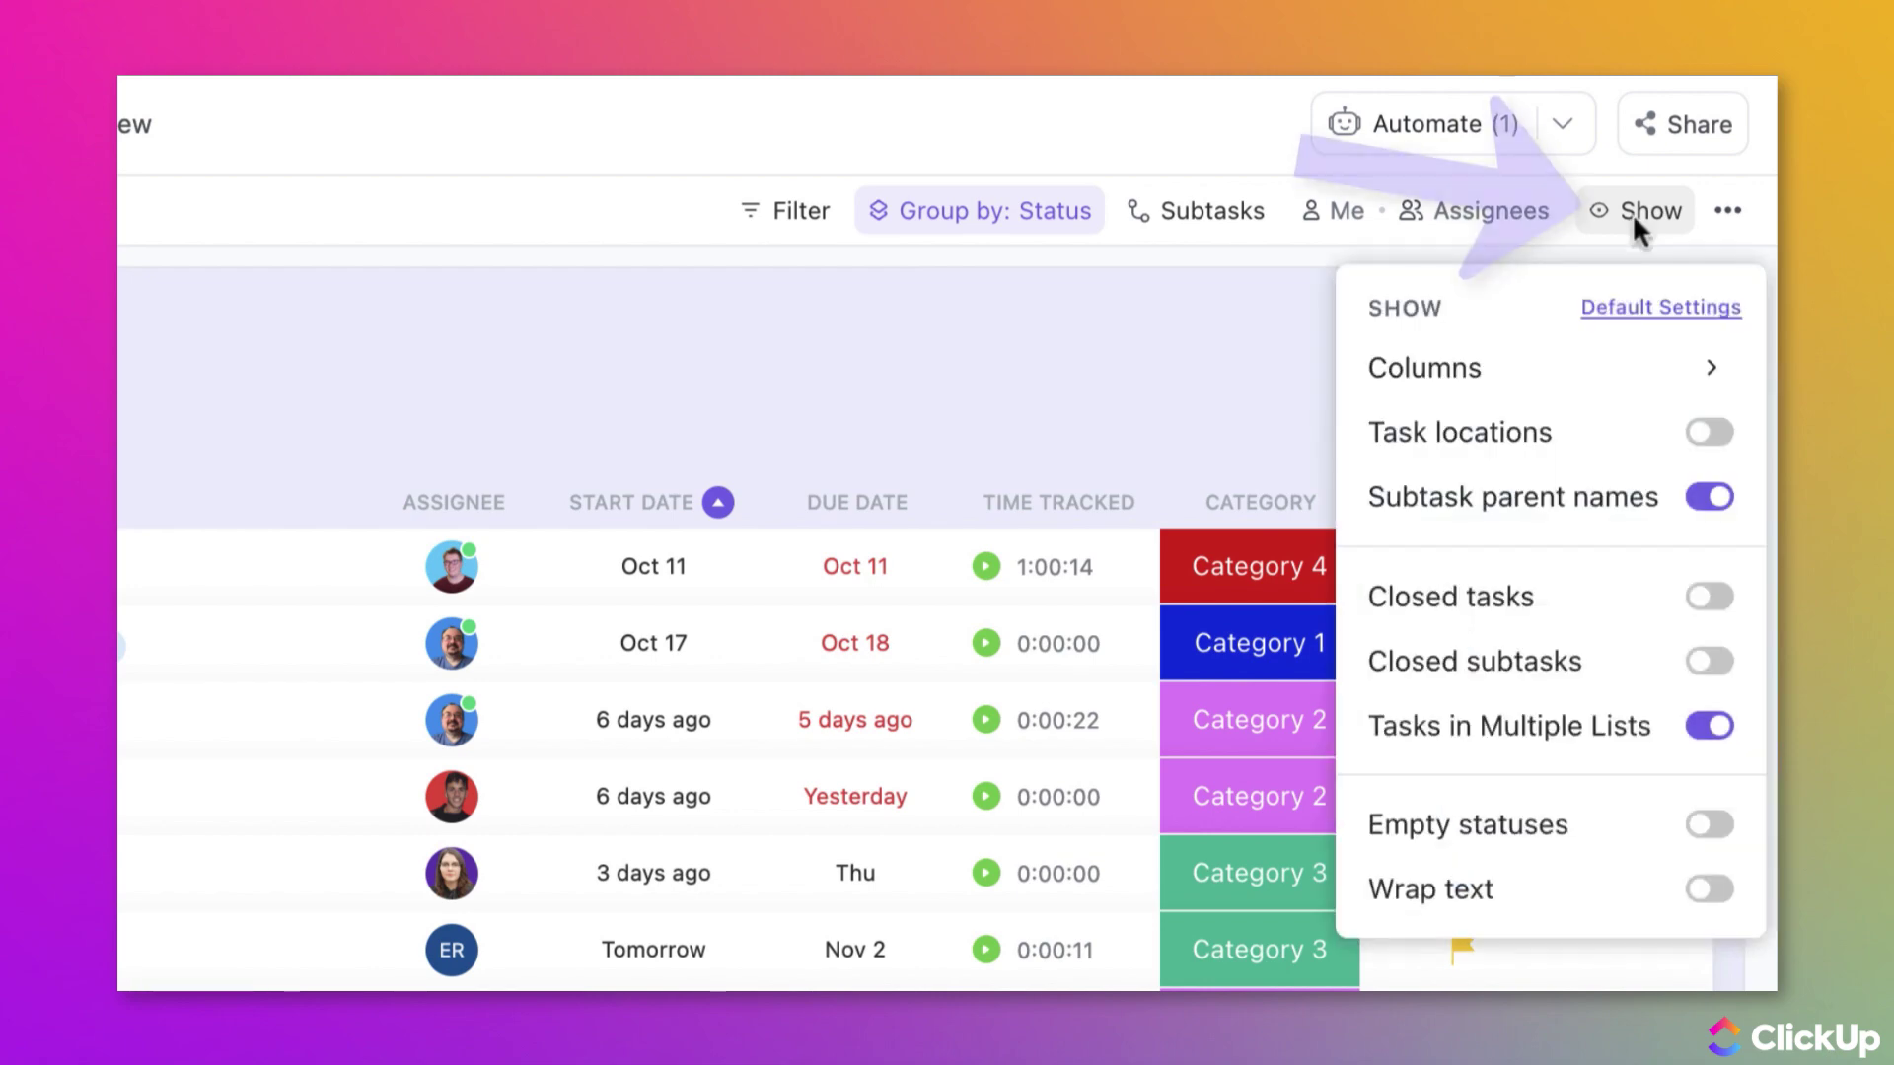
click(1449, 373)
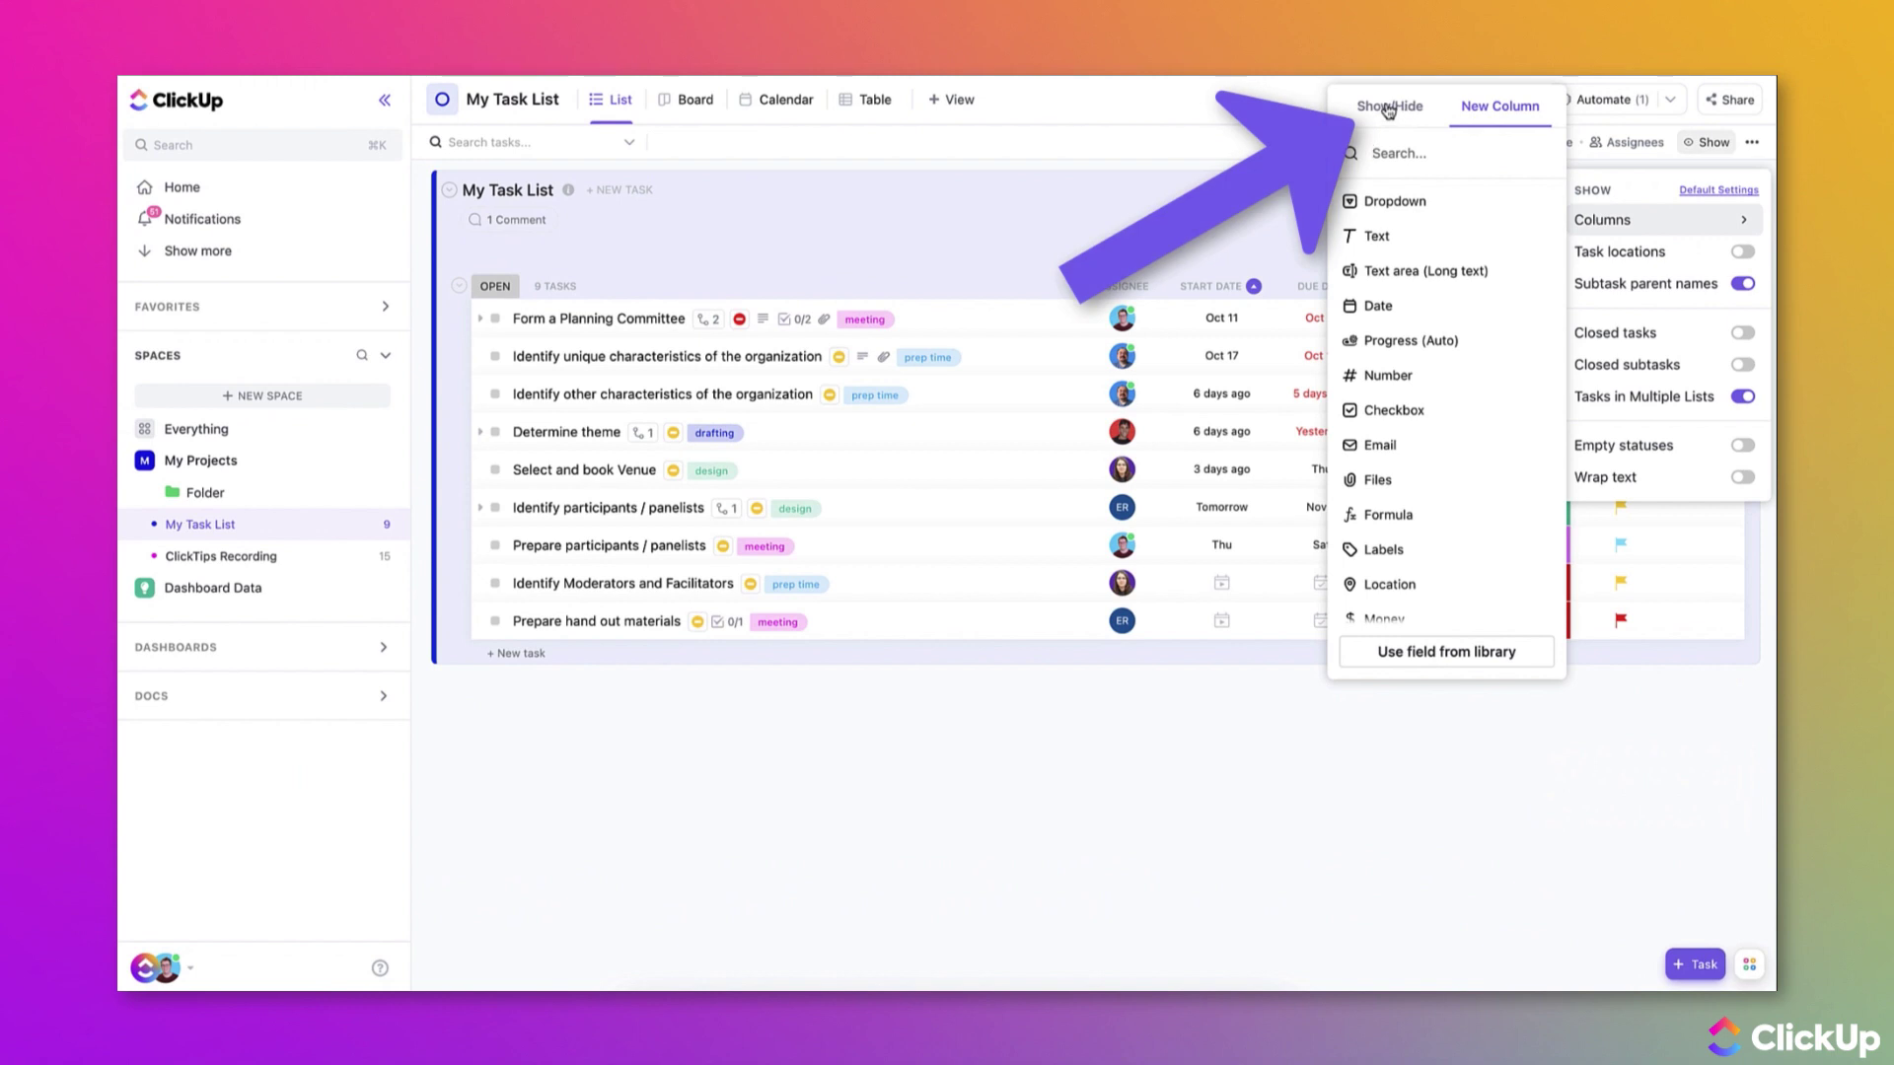
click(1387, 110)
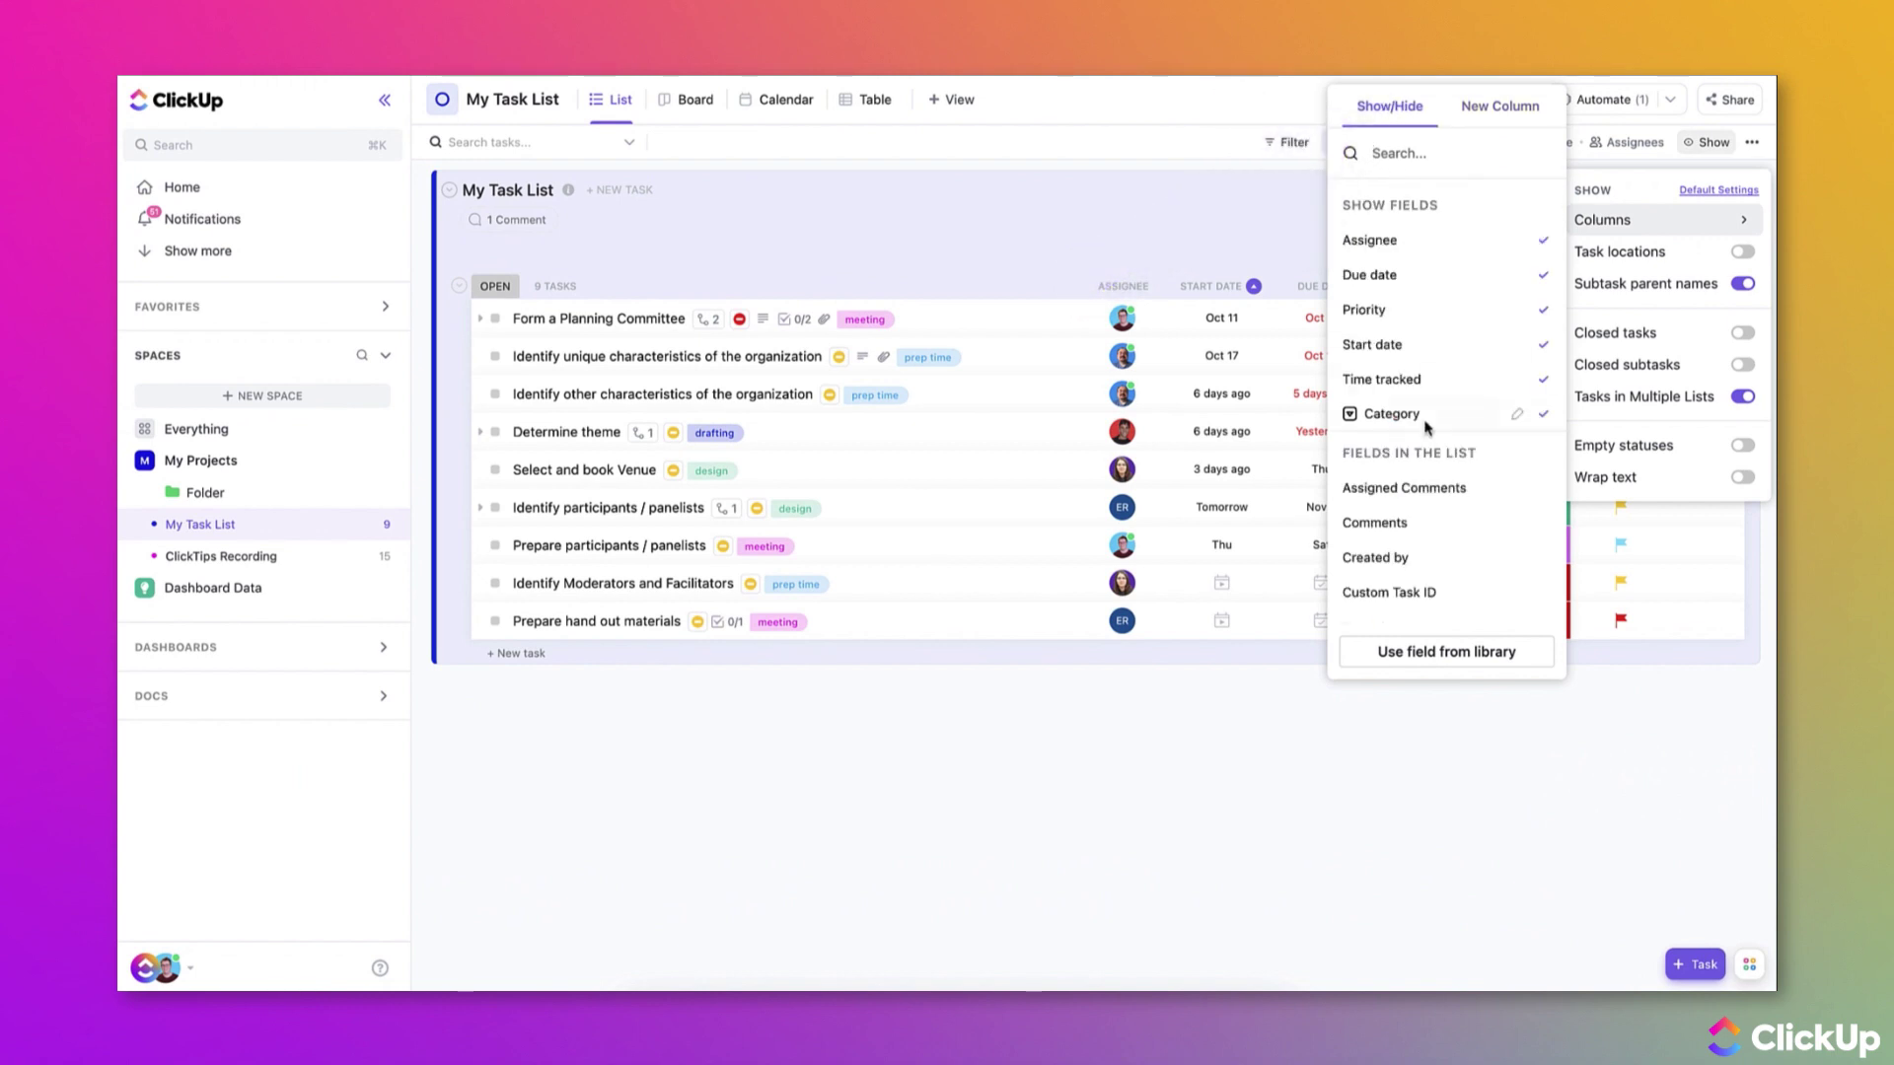
scroll(1436, 484, down, 5)
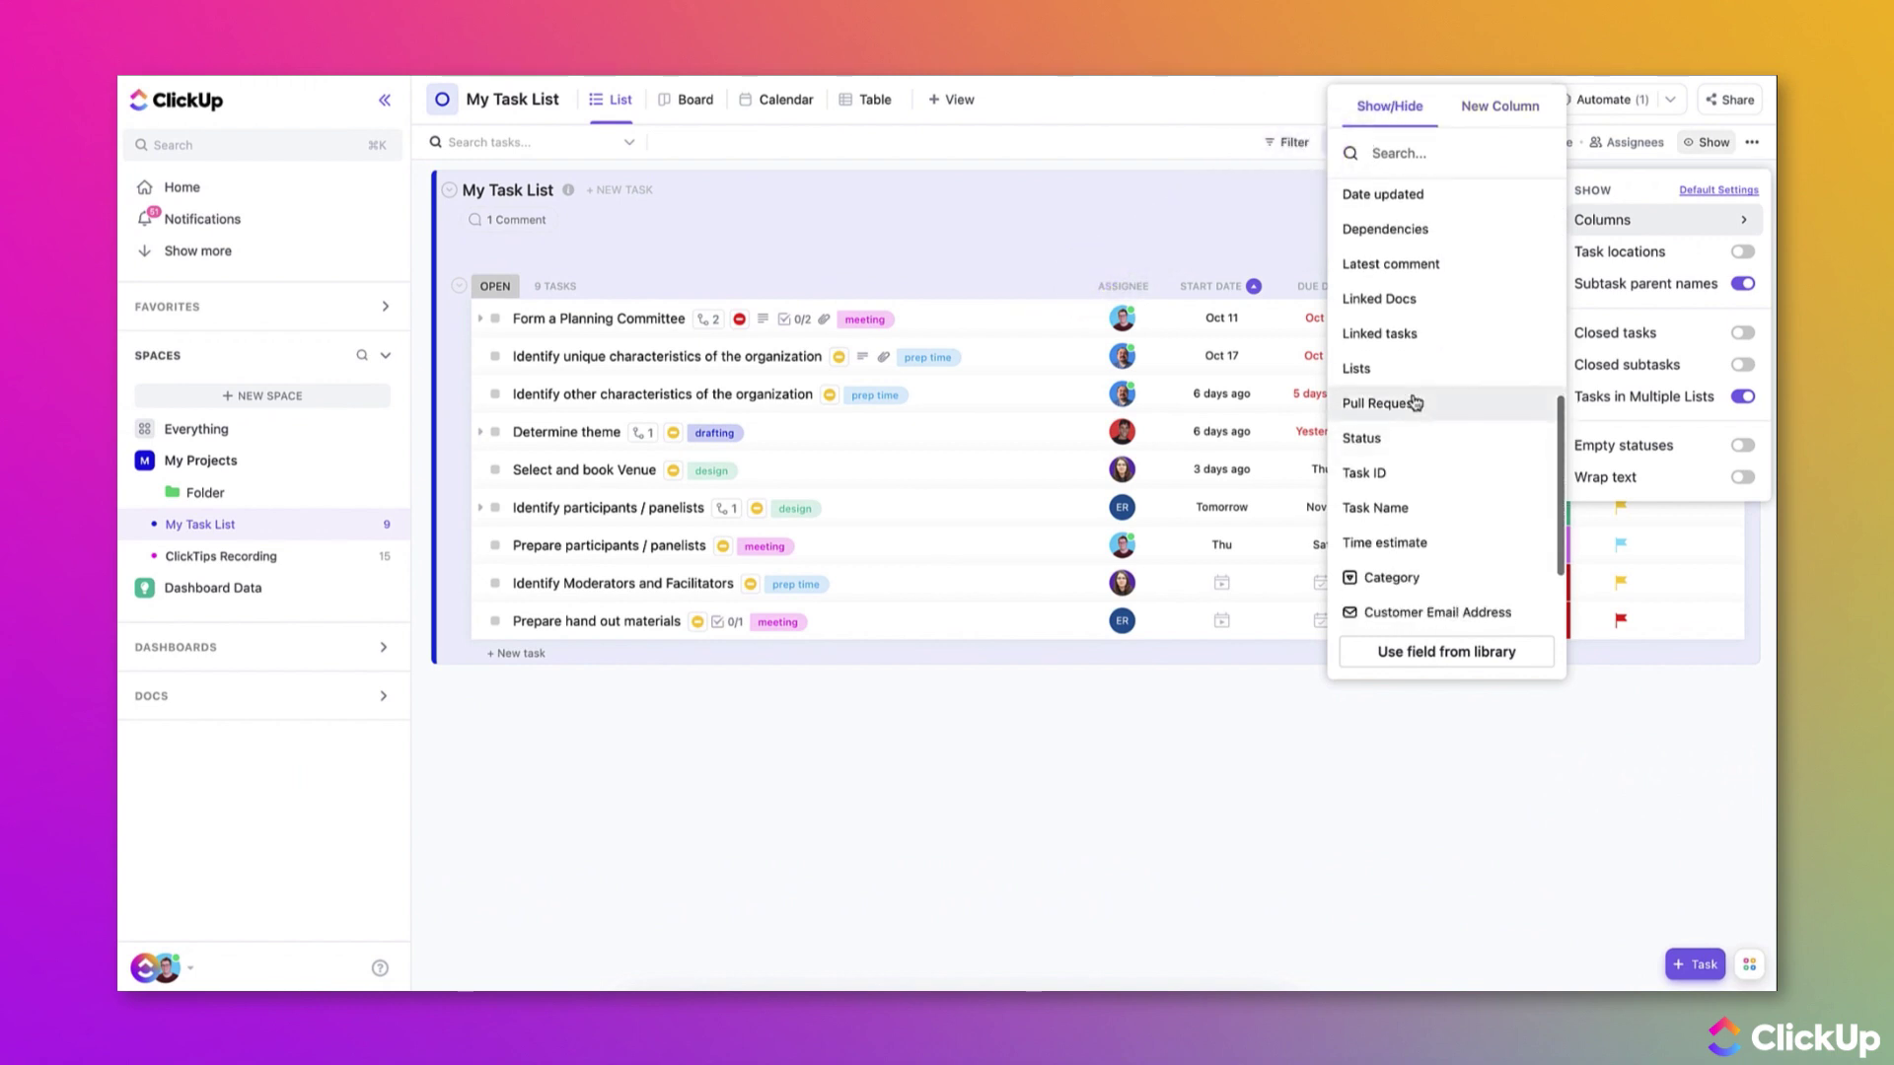
scroll(1417, 409, down, 2)
scroll(1463, 501, up, 8)
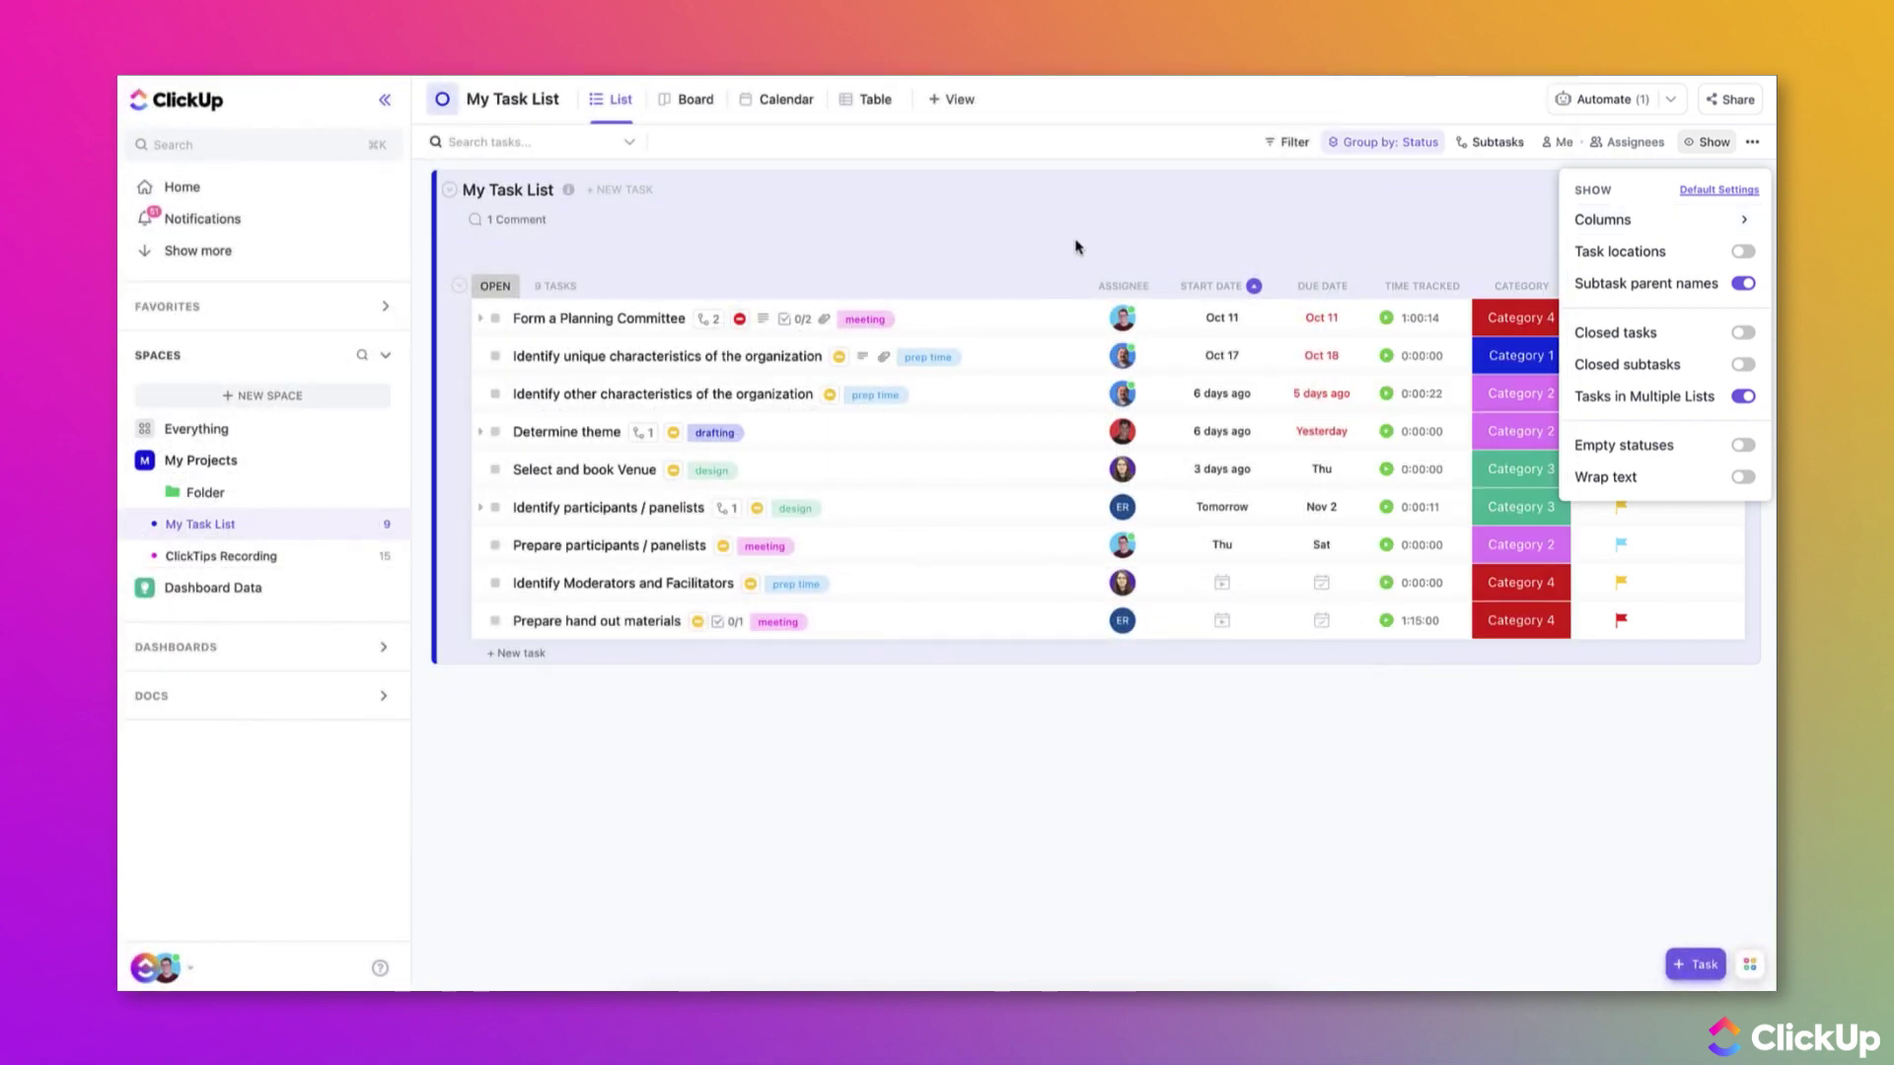
Switch to Board view and show the Lead Quality star rating on every task card
click(695, 107)
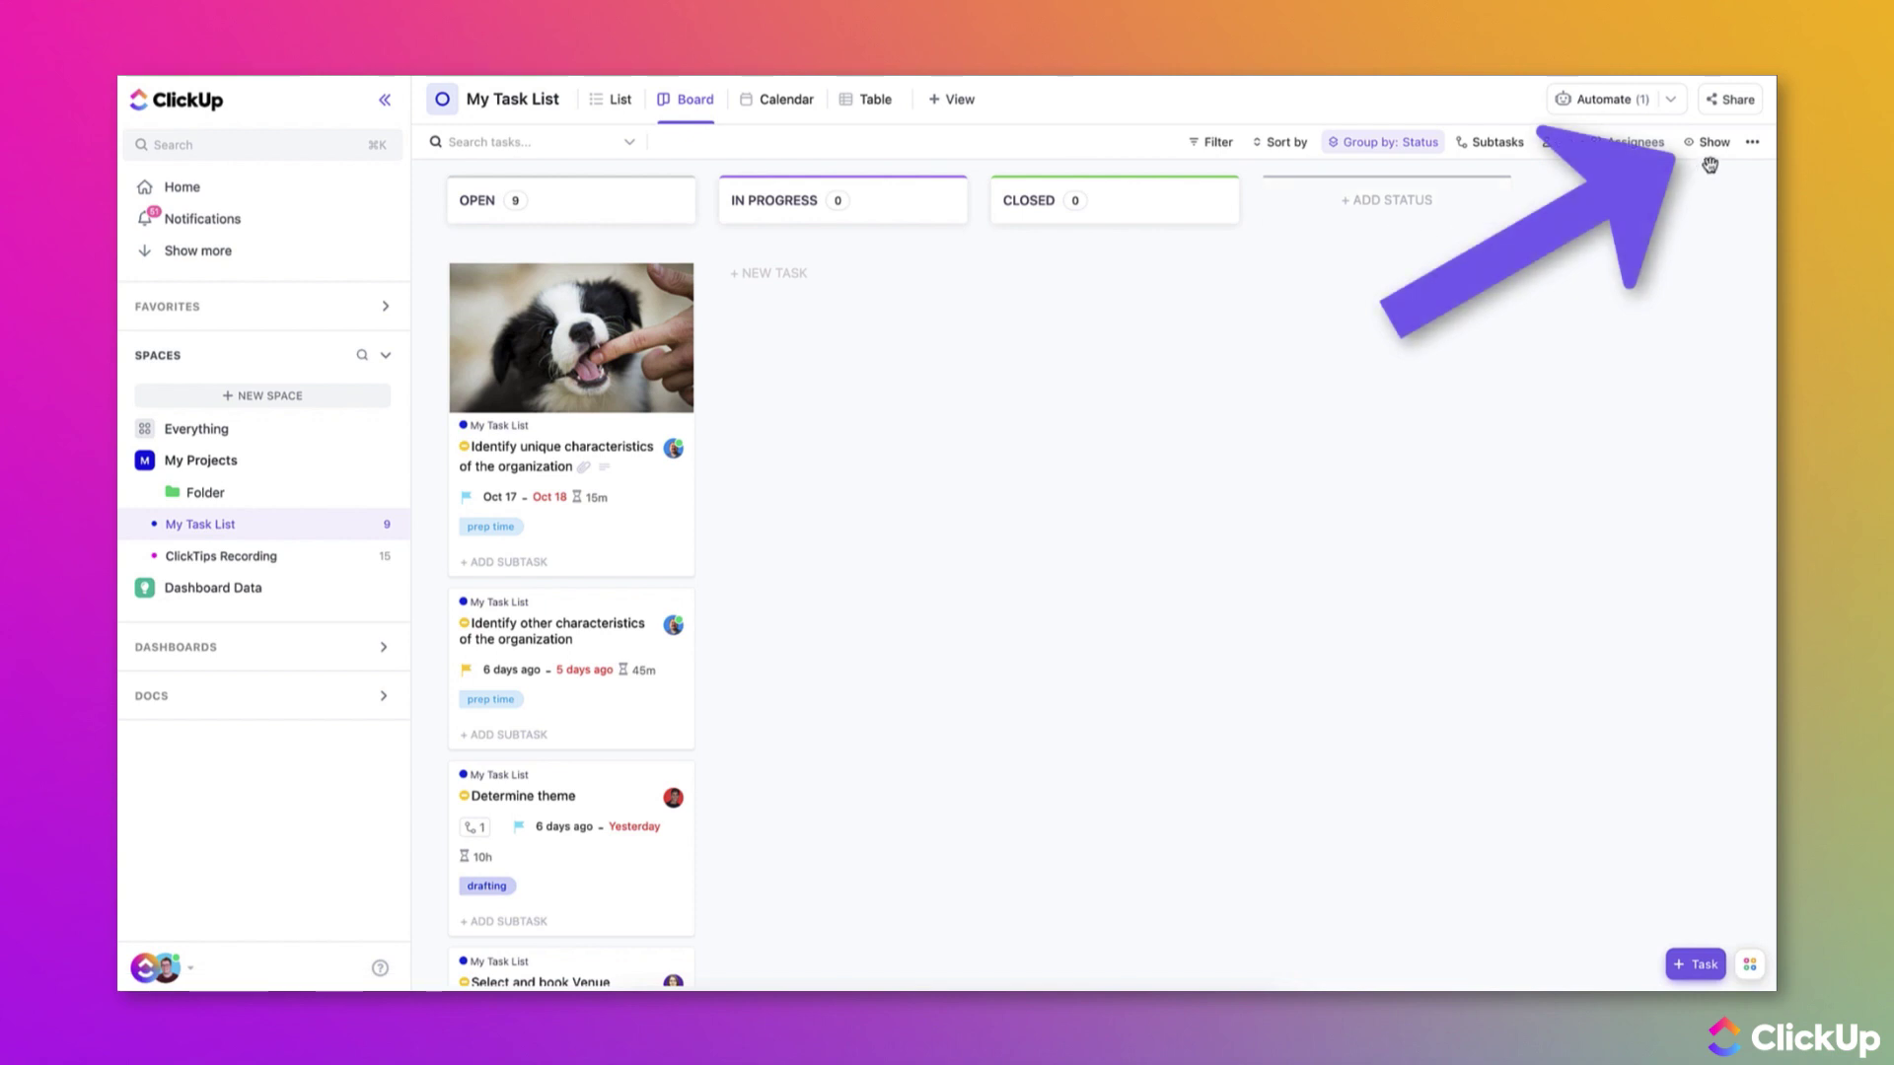
click(1713, 144)
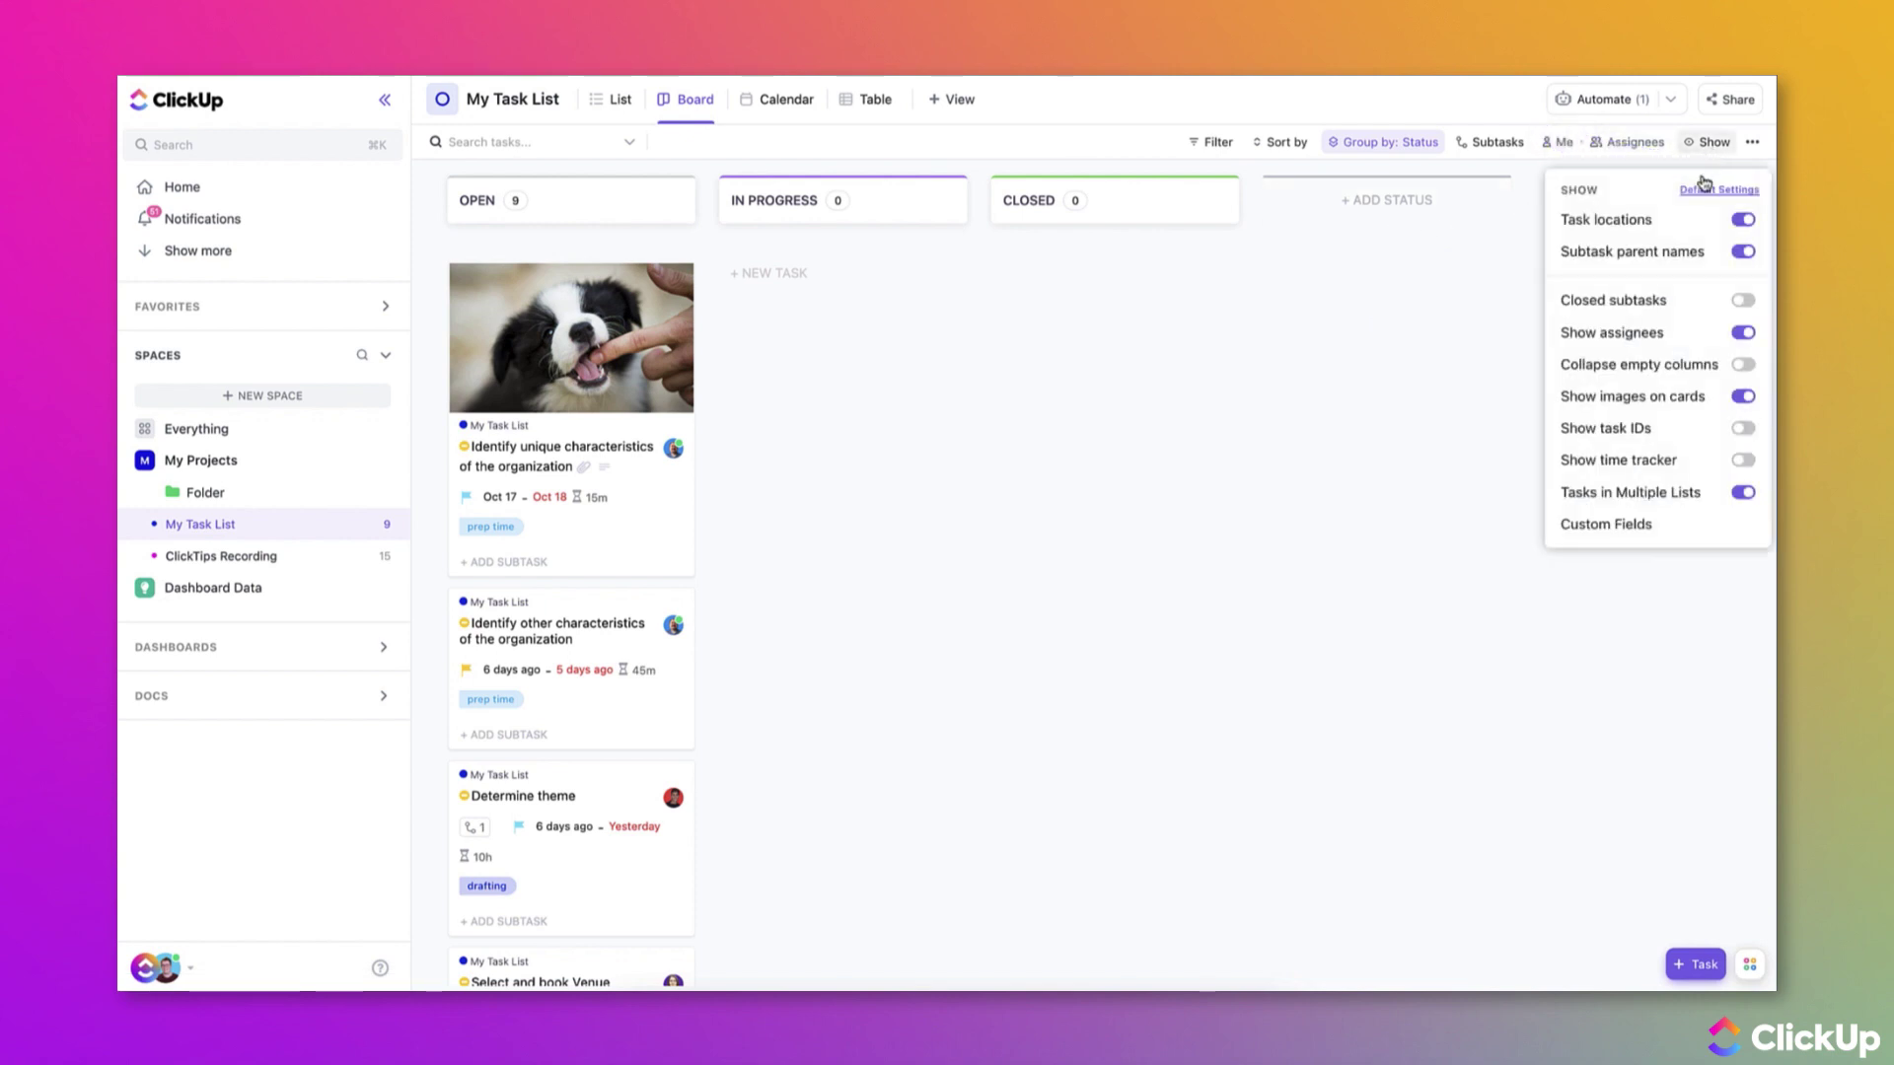
click(1678, 534)
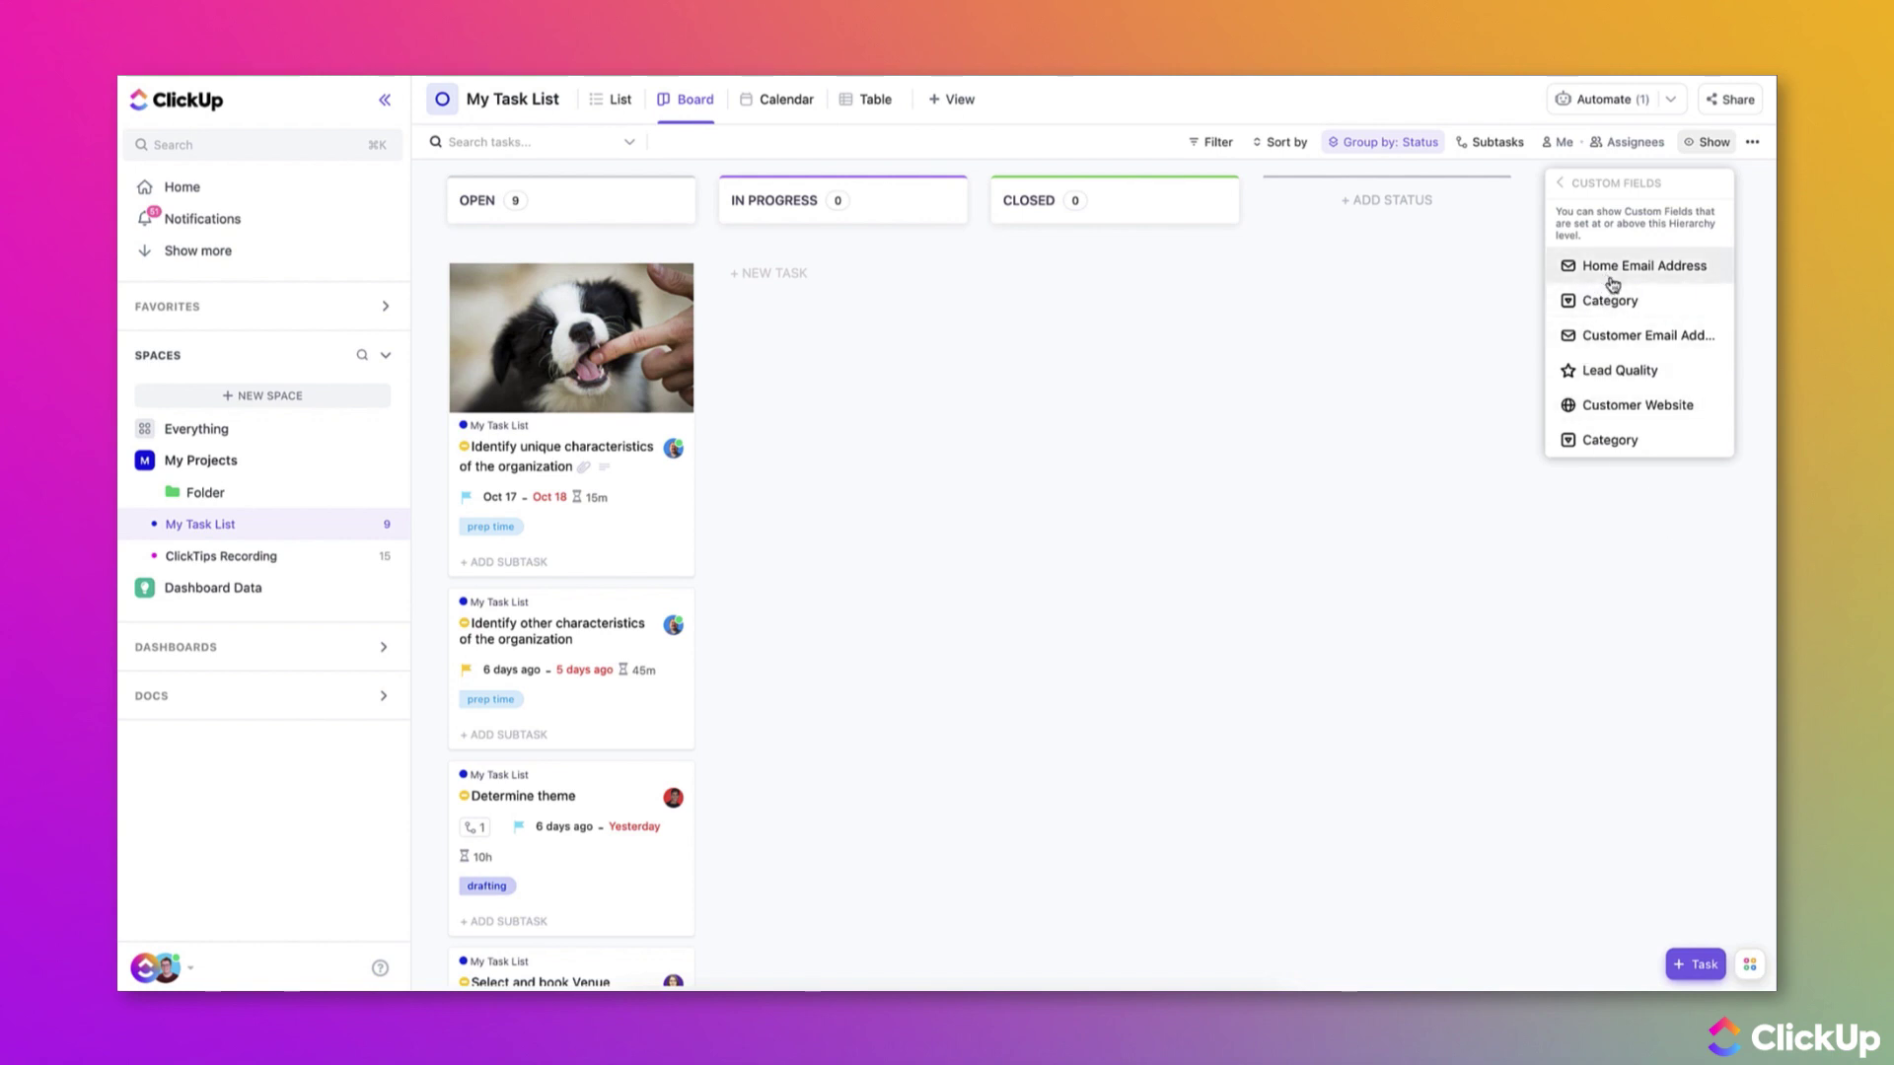
click(1628, 381)
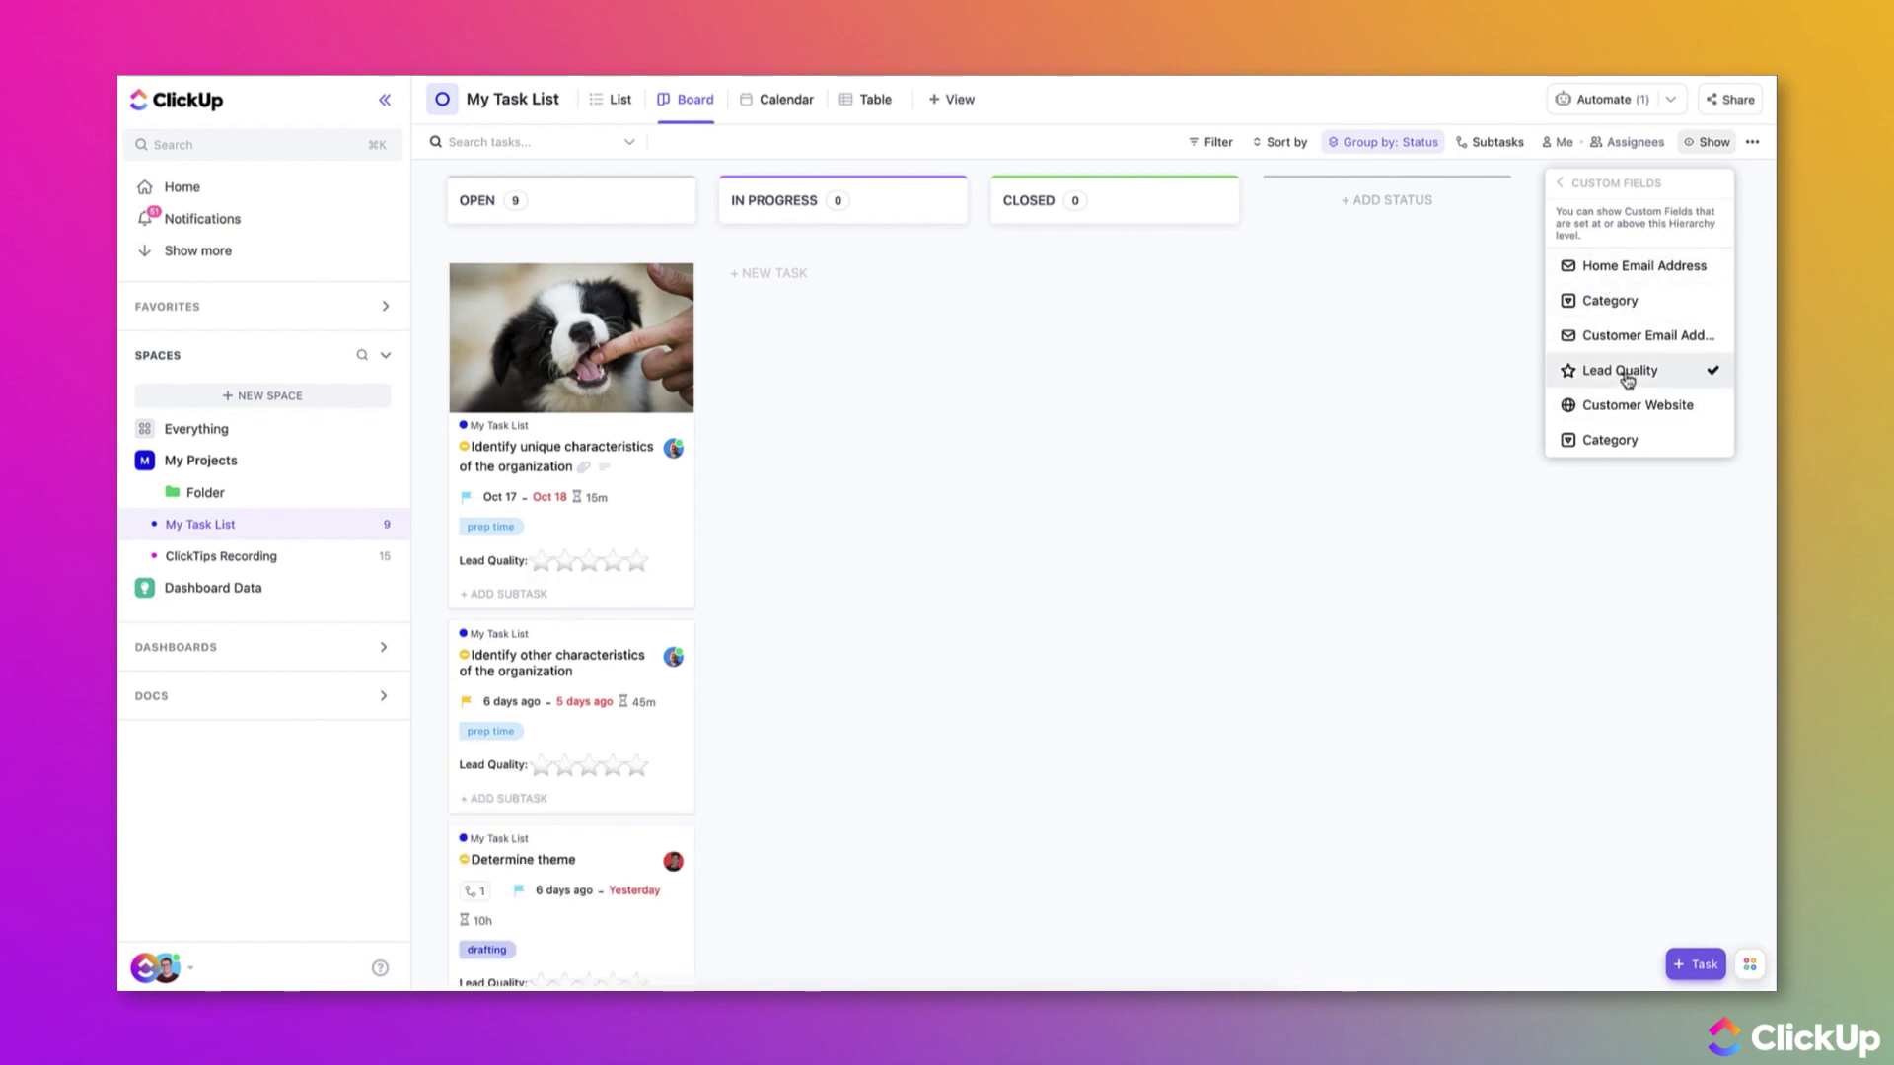
click(1382, 435)
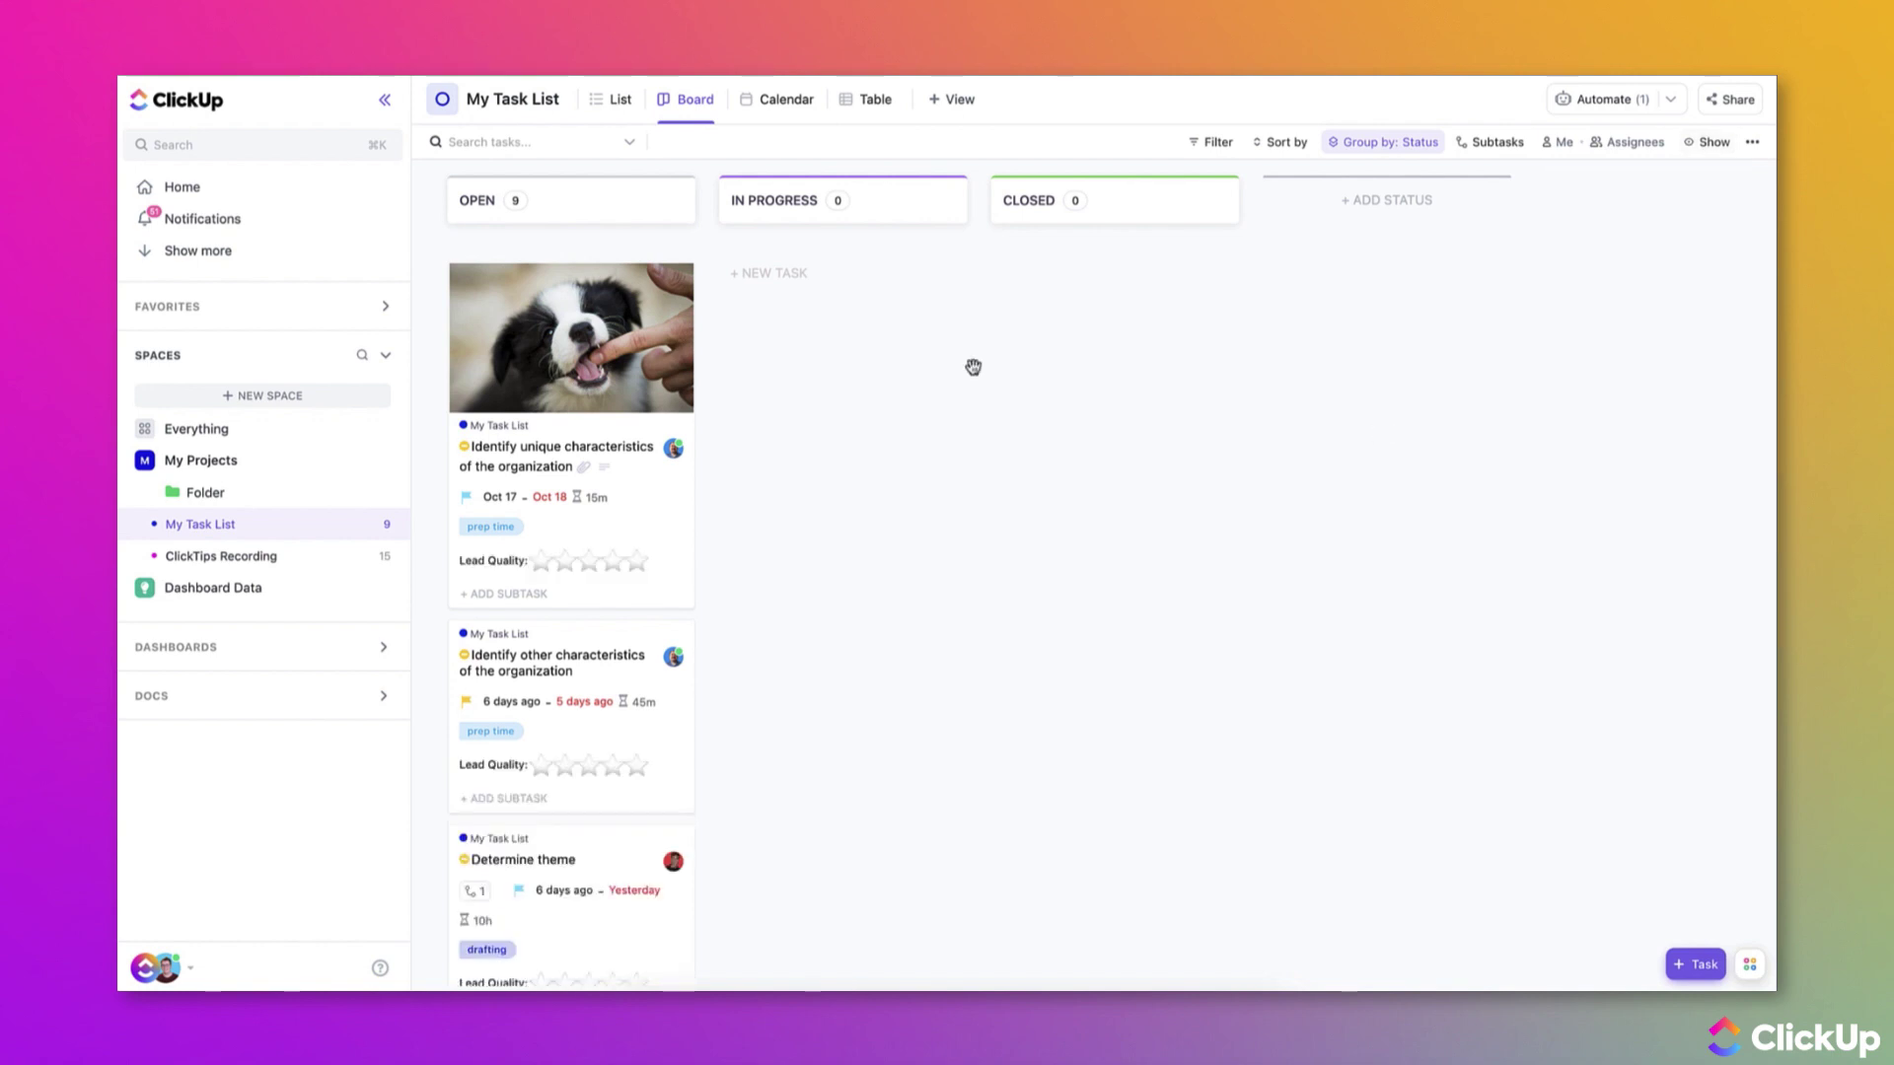
Switch to the October 2022 Calendar view and add the Lead Quality custom field to its tasks
click(790, 111)
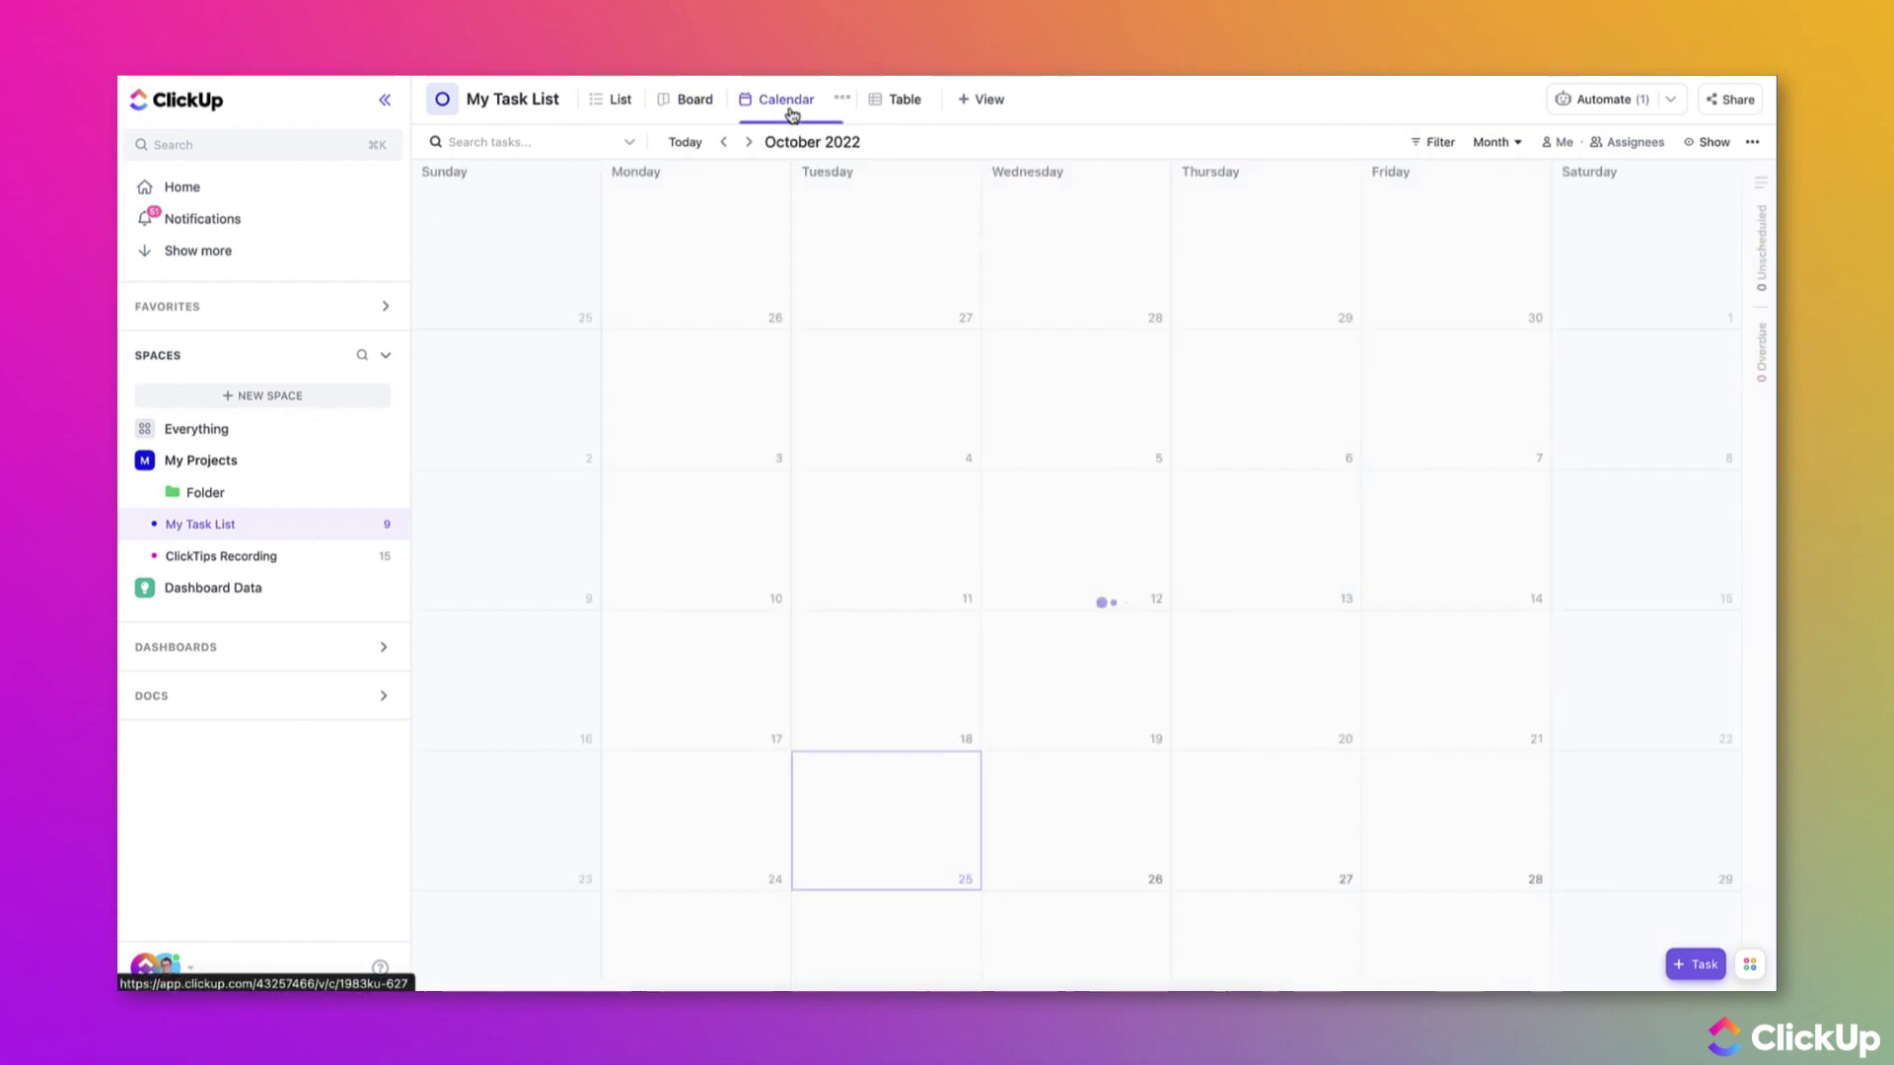
click(1696, 148)
scroll(1660, 414, down, 5)
scroll(1659, 415, down, 1)
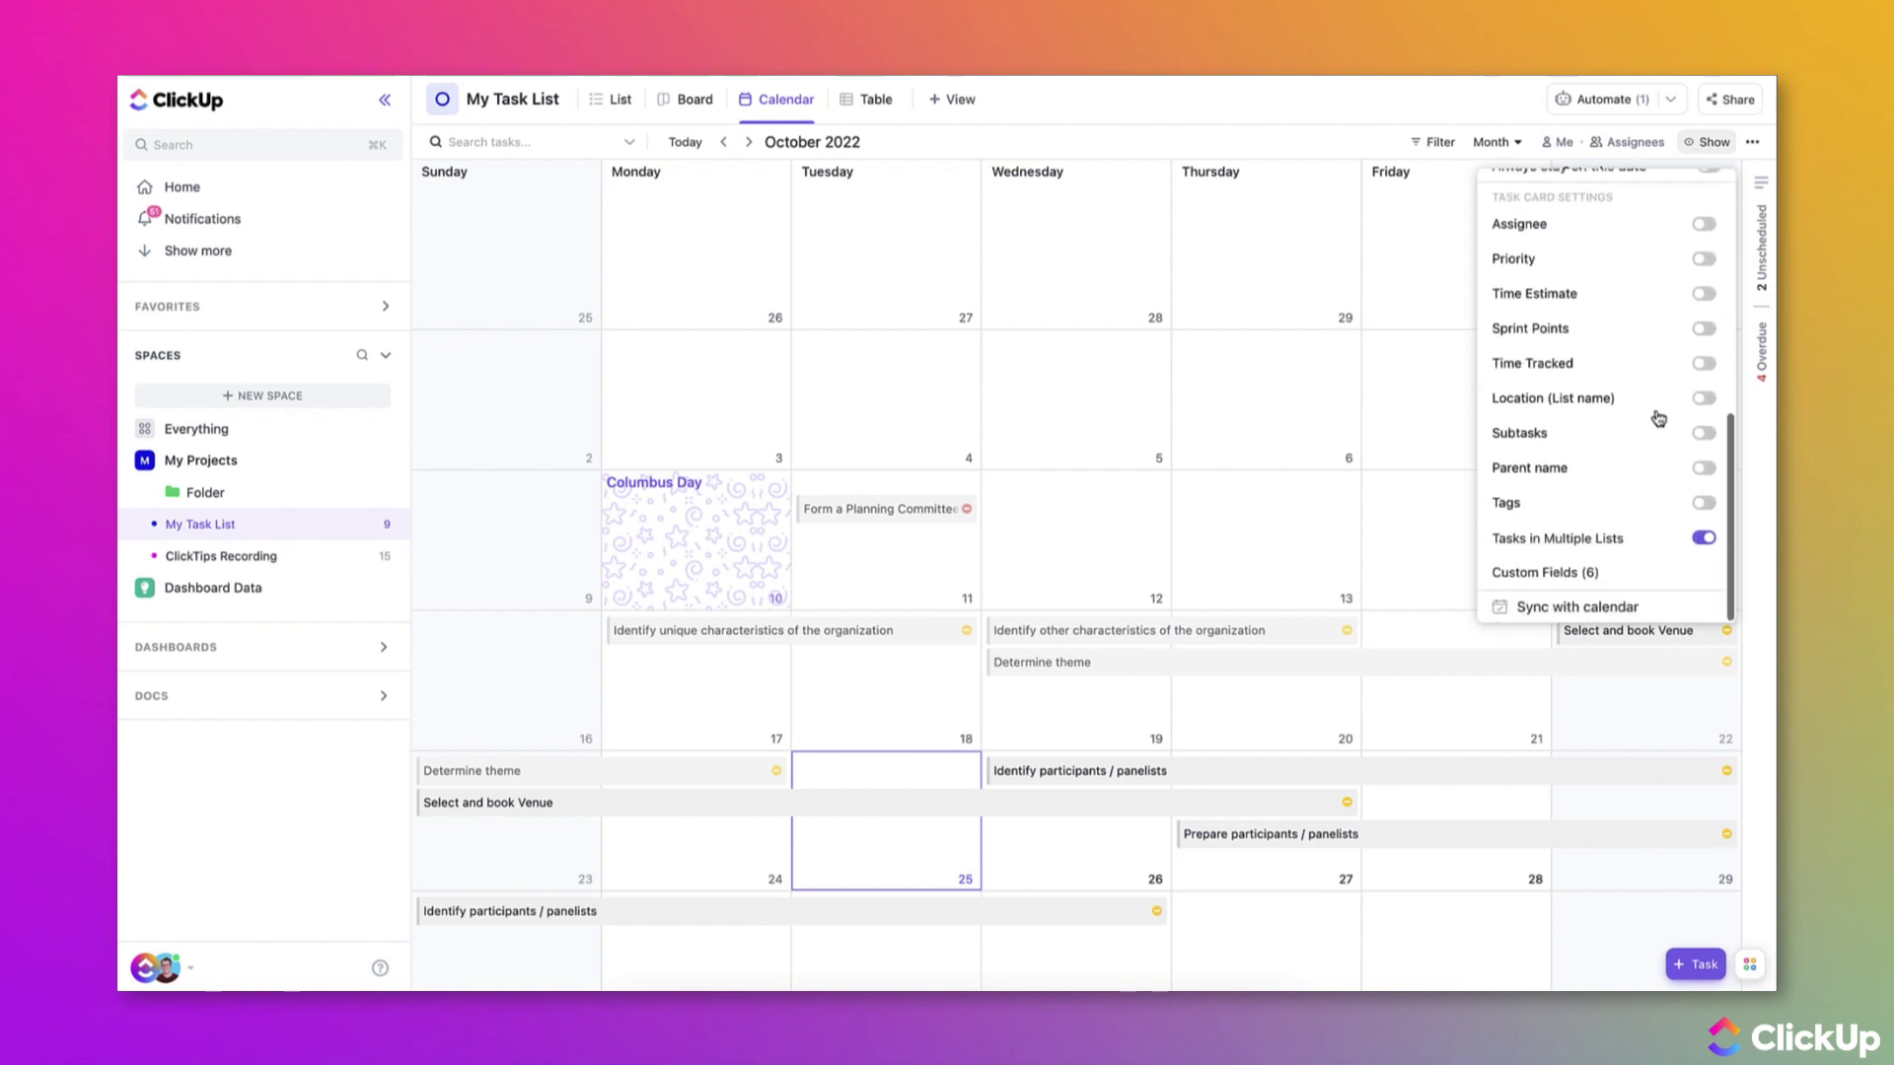
click(1575, 577)
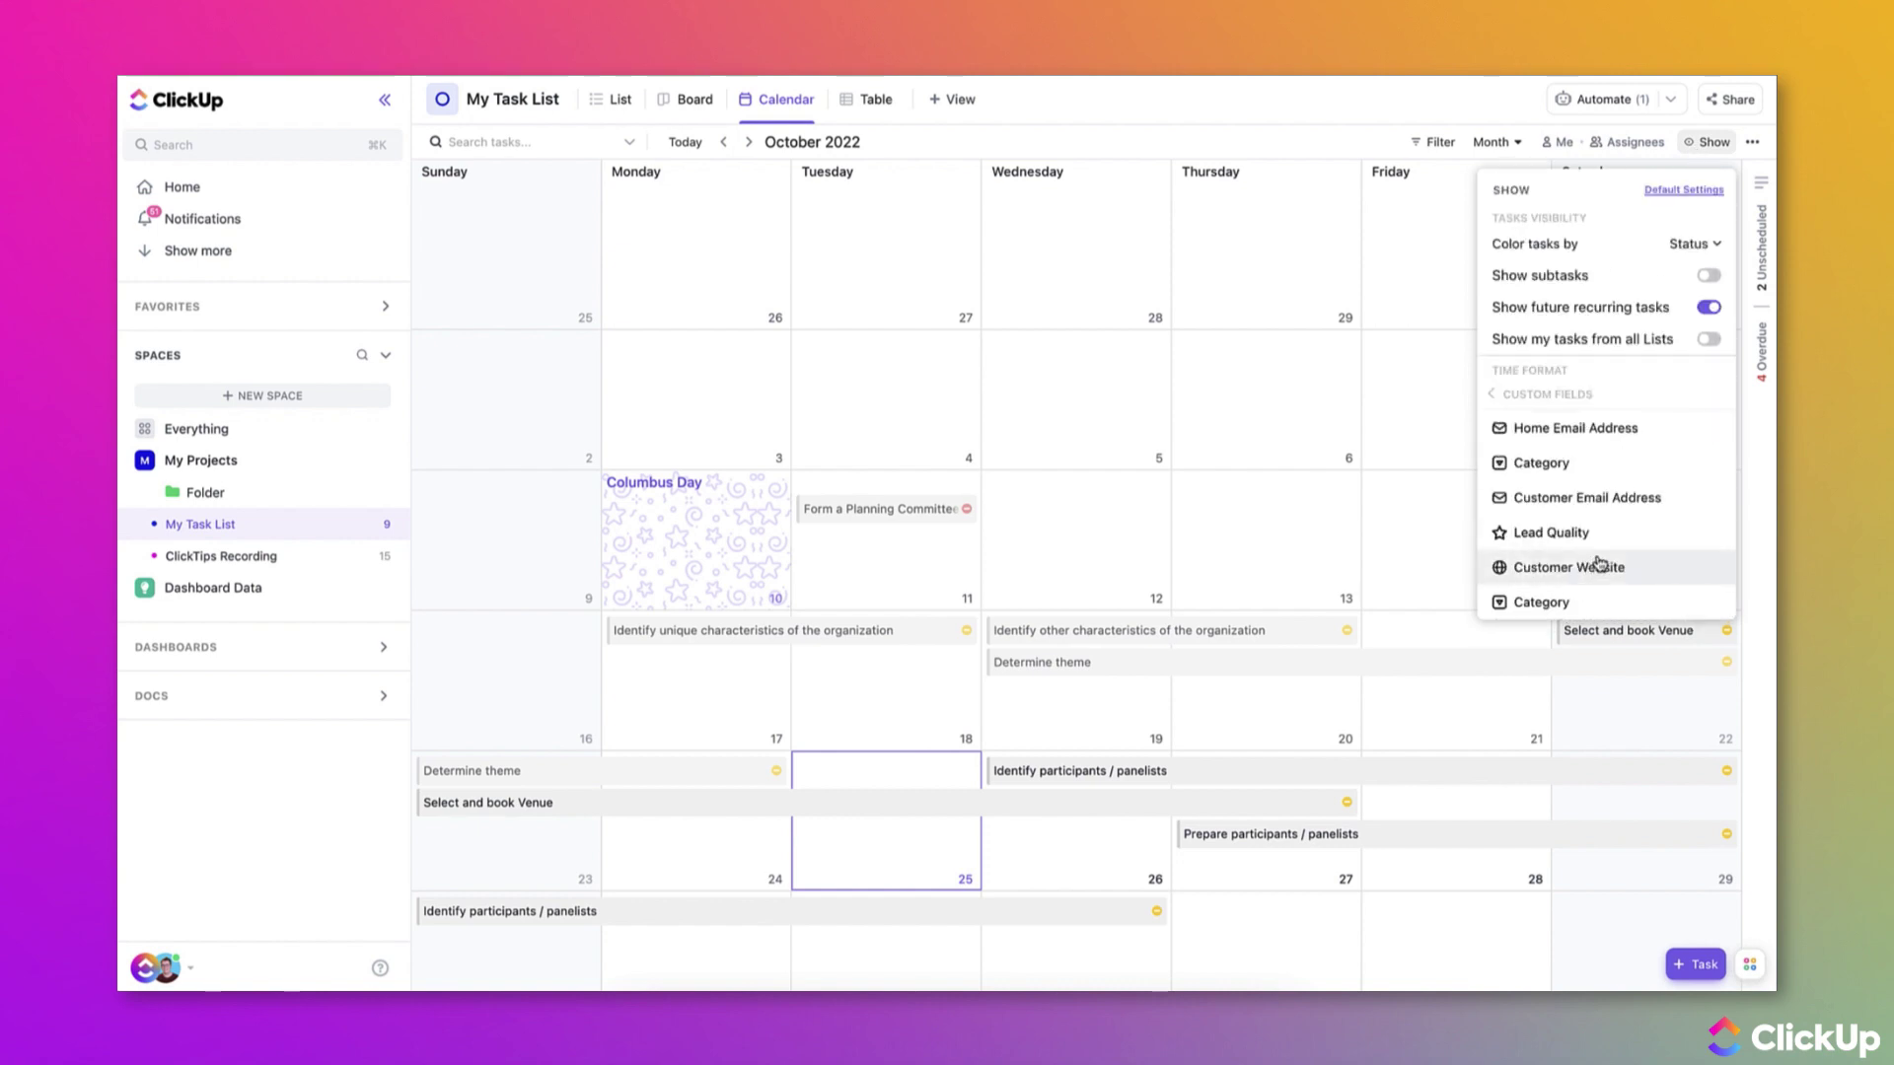
click(1557, 545)
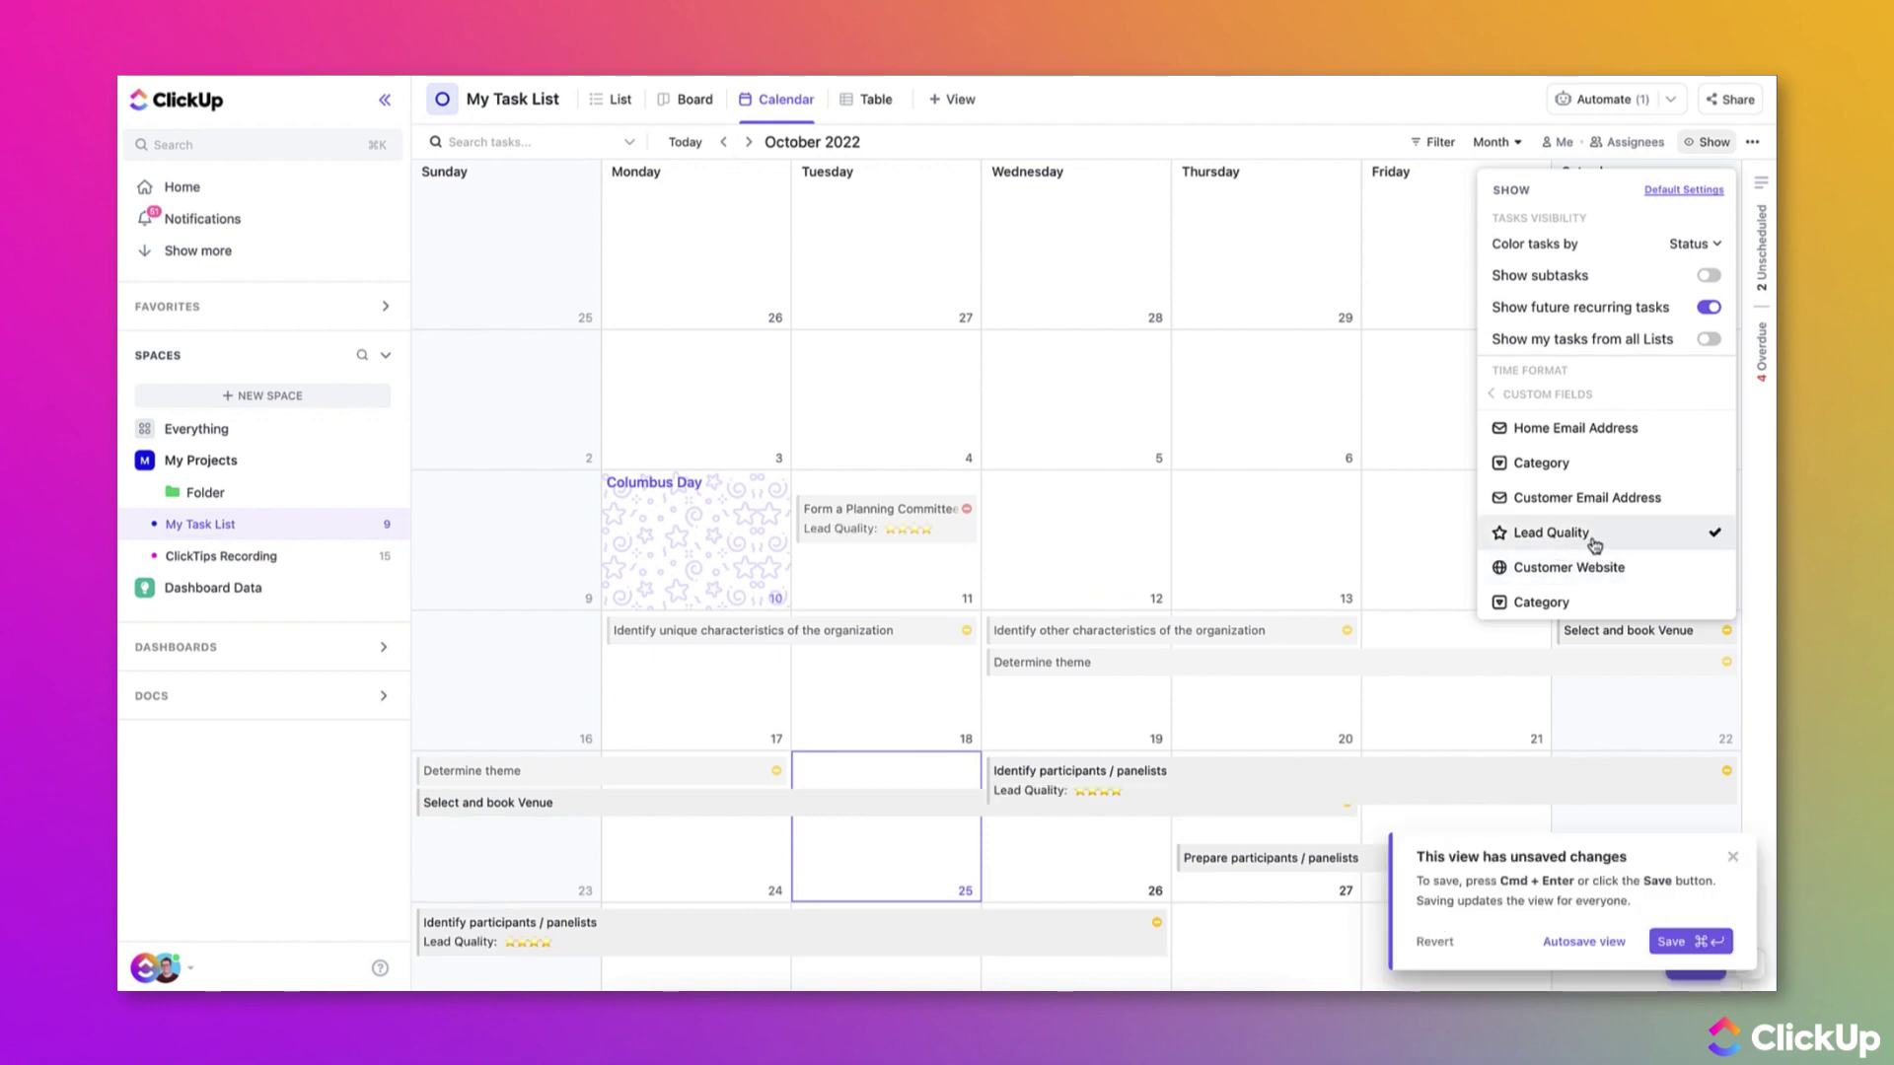
Switch My Task List to Table view and turn on the Category column
click(867, 103)
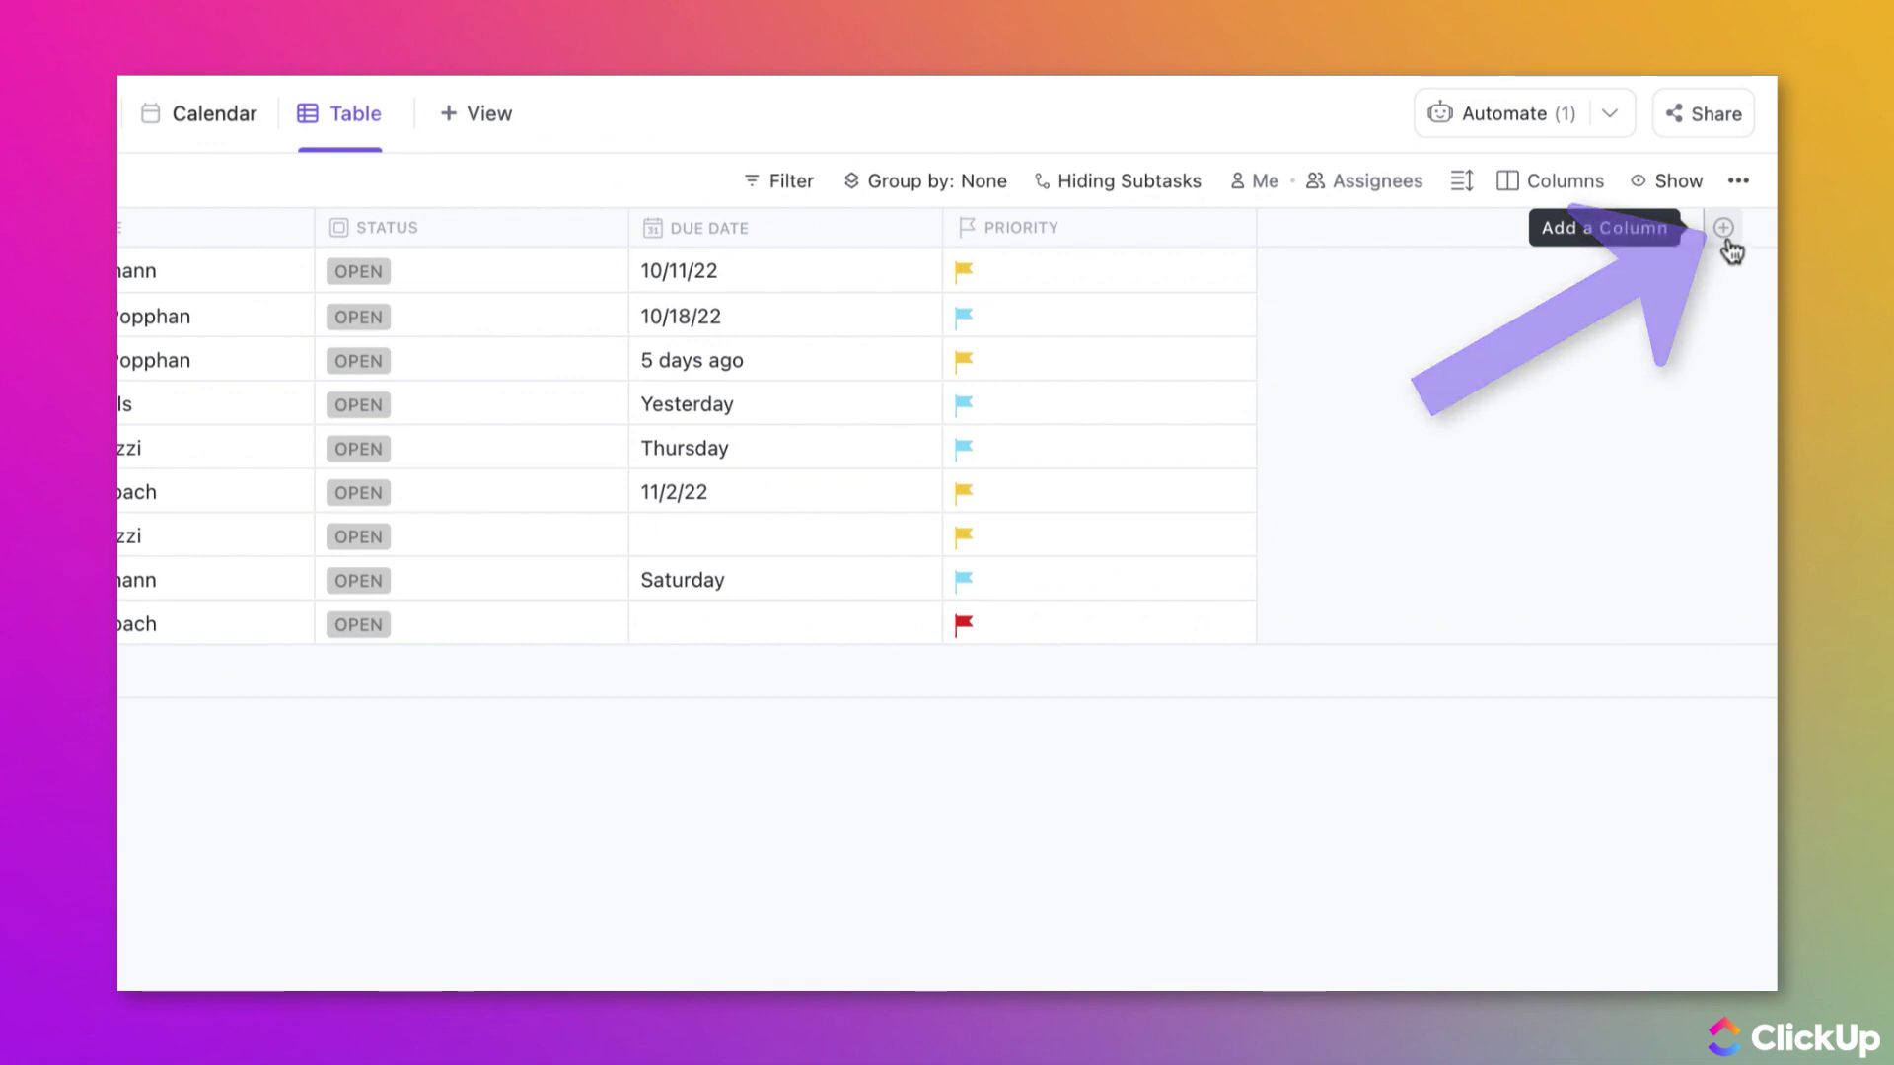
click(1725, 228)
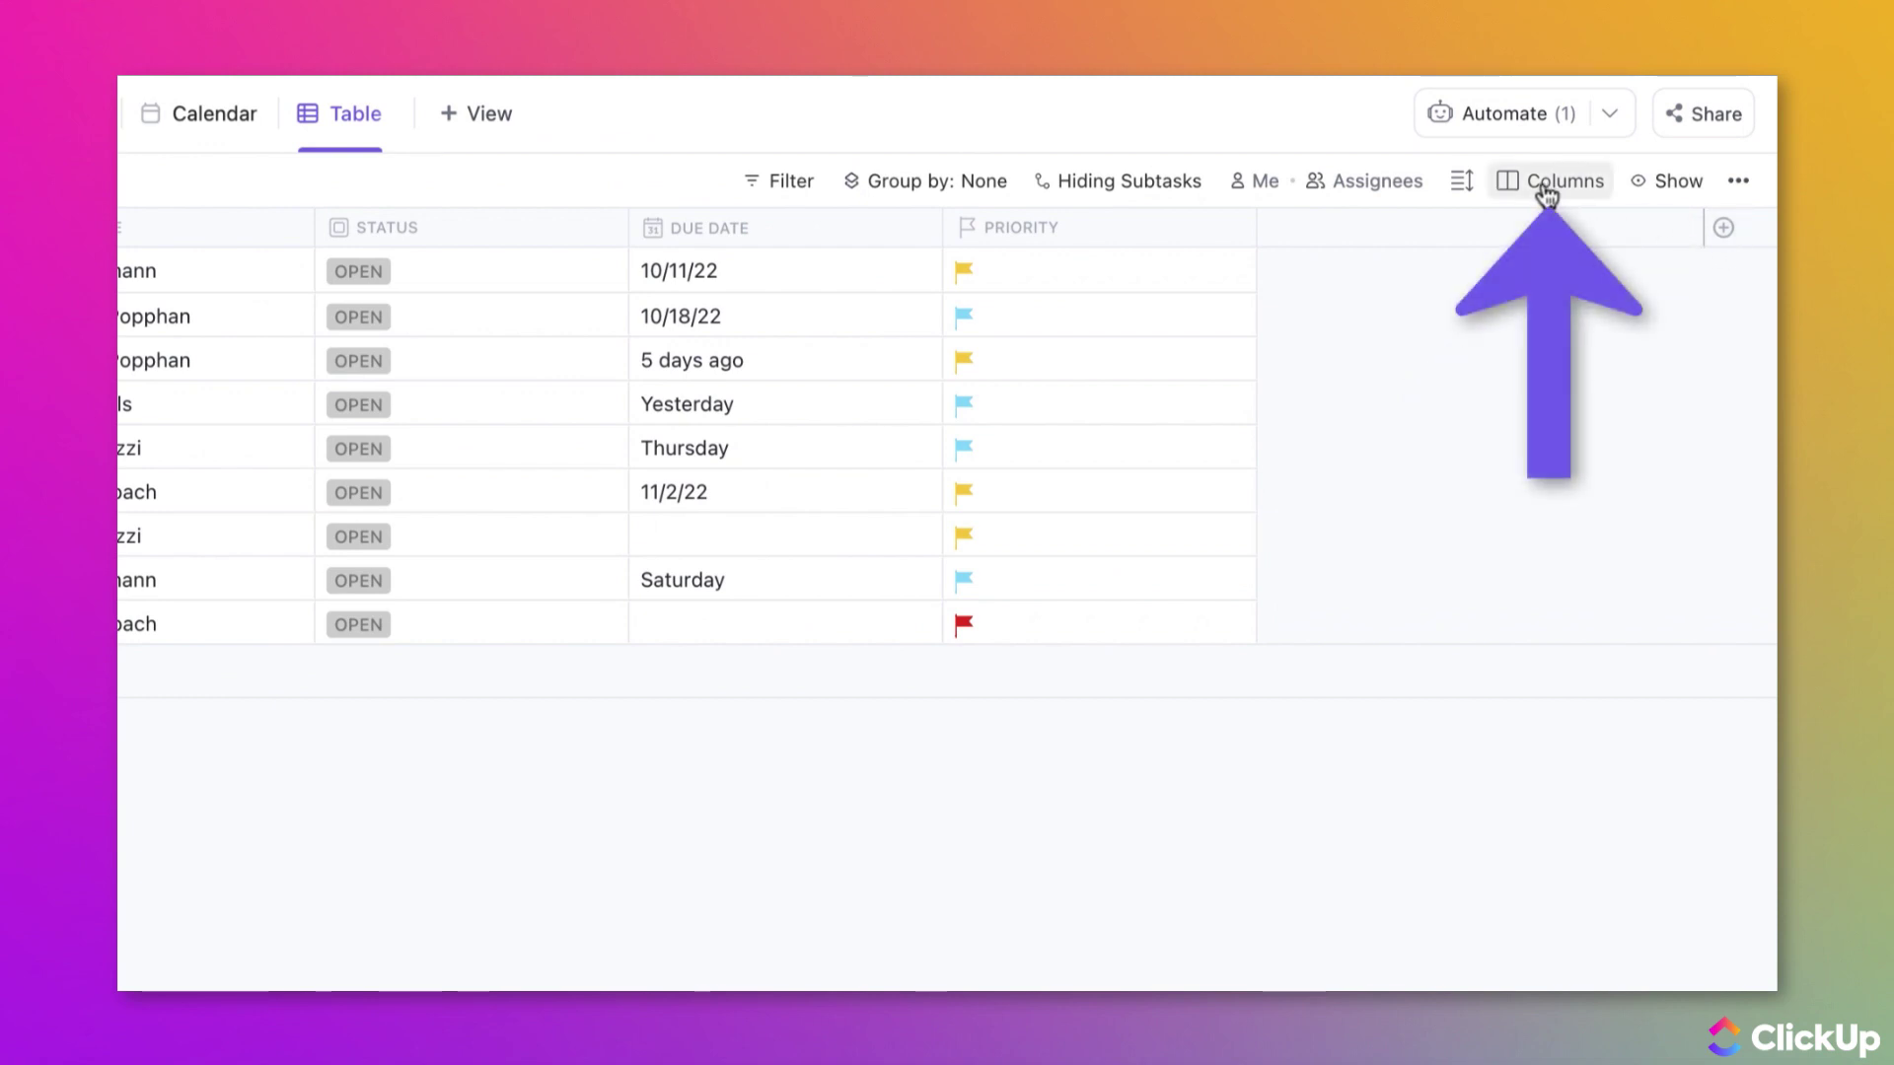
click(1546, 188)
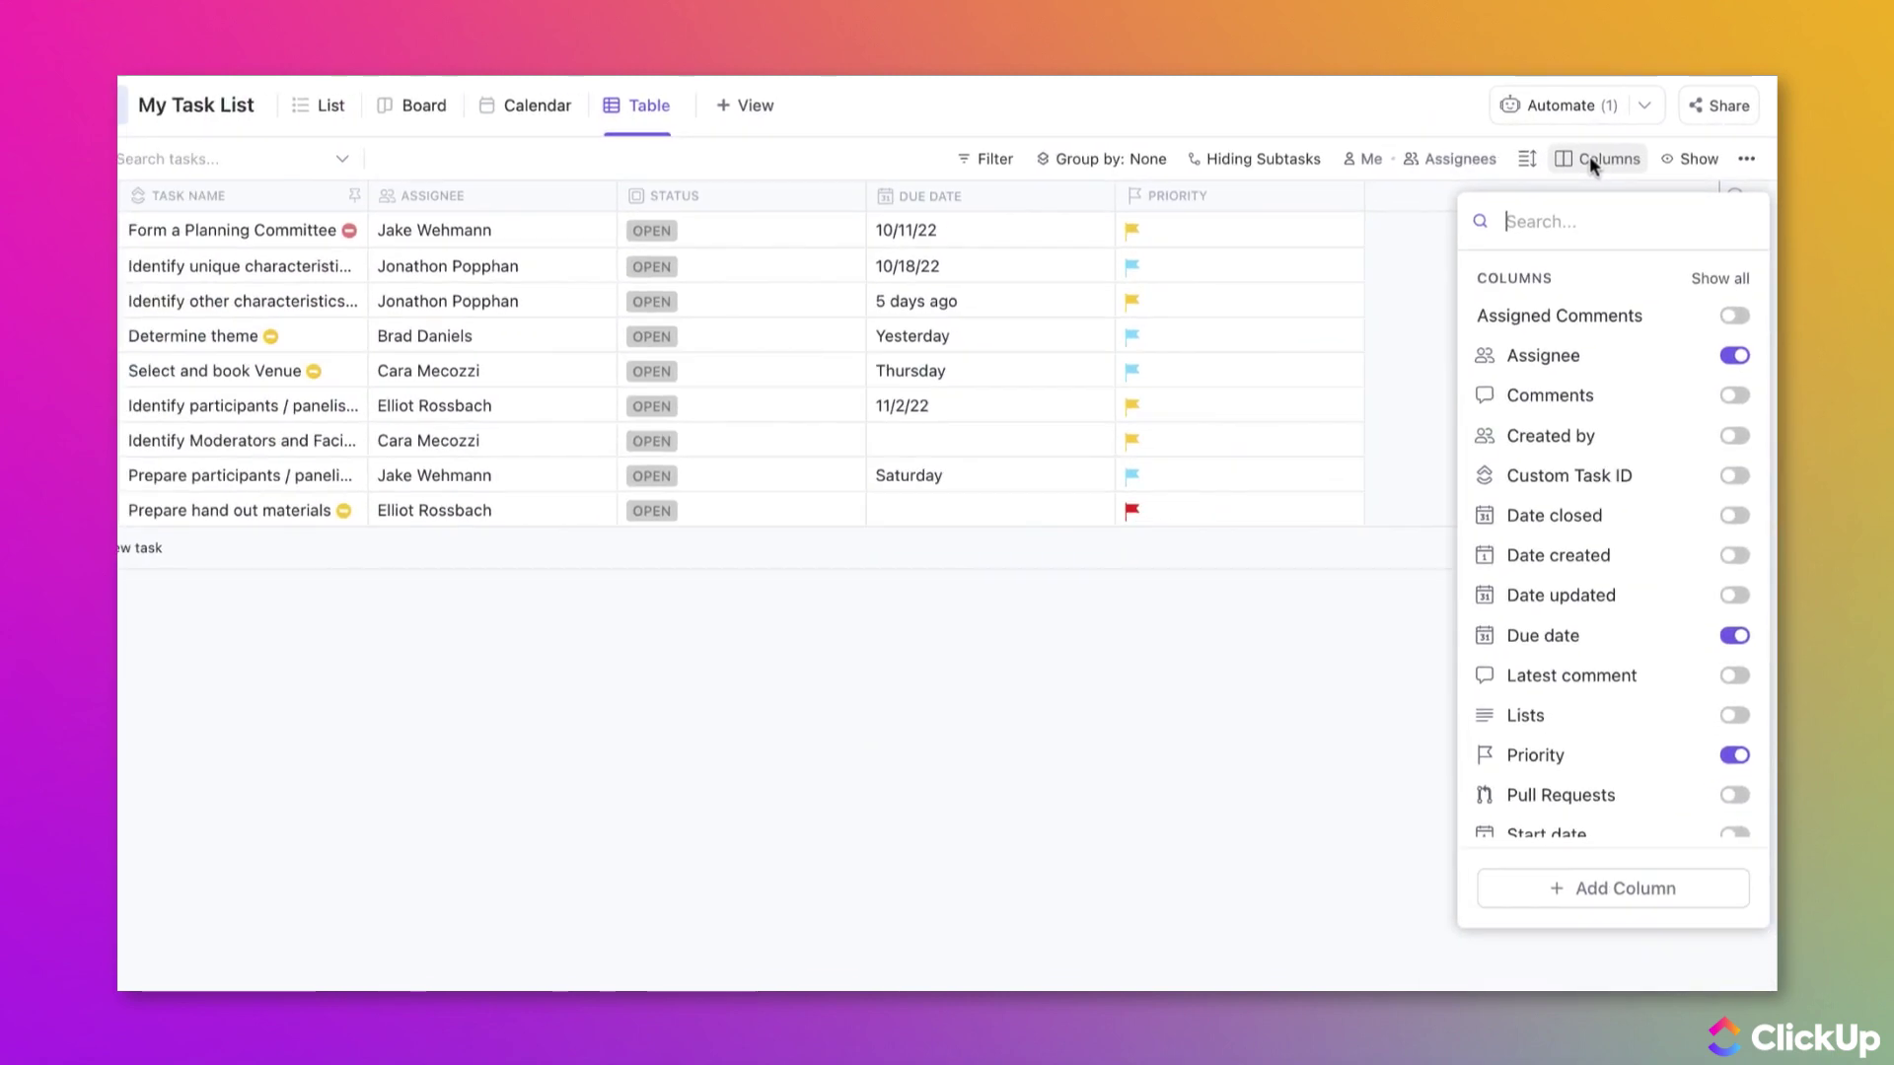
click(1687, 158)
click(1695, 160)
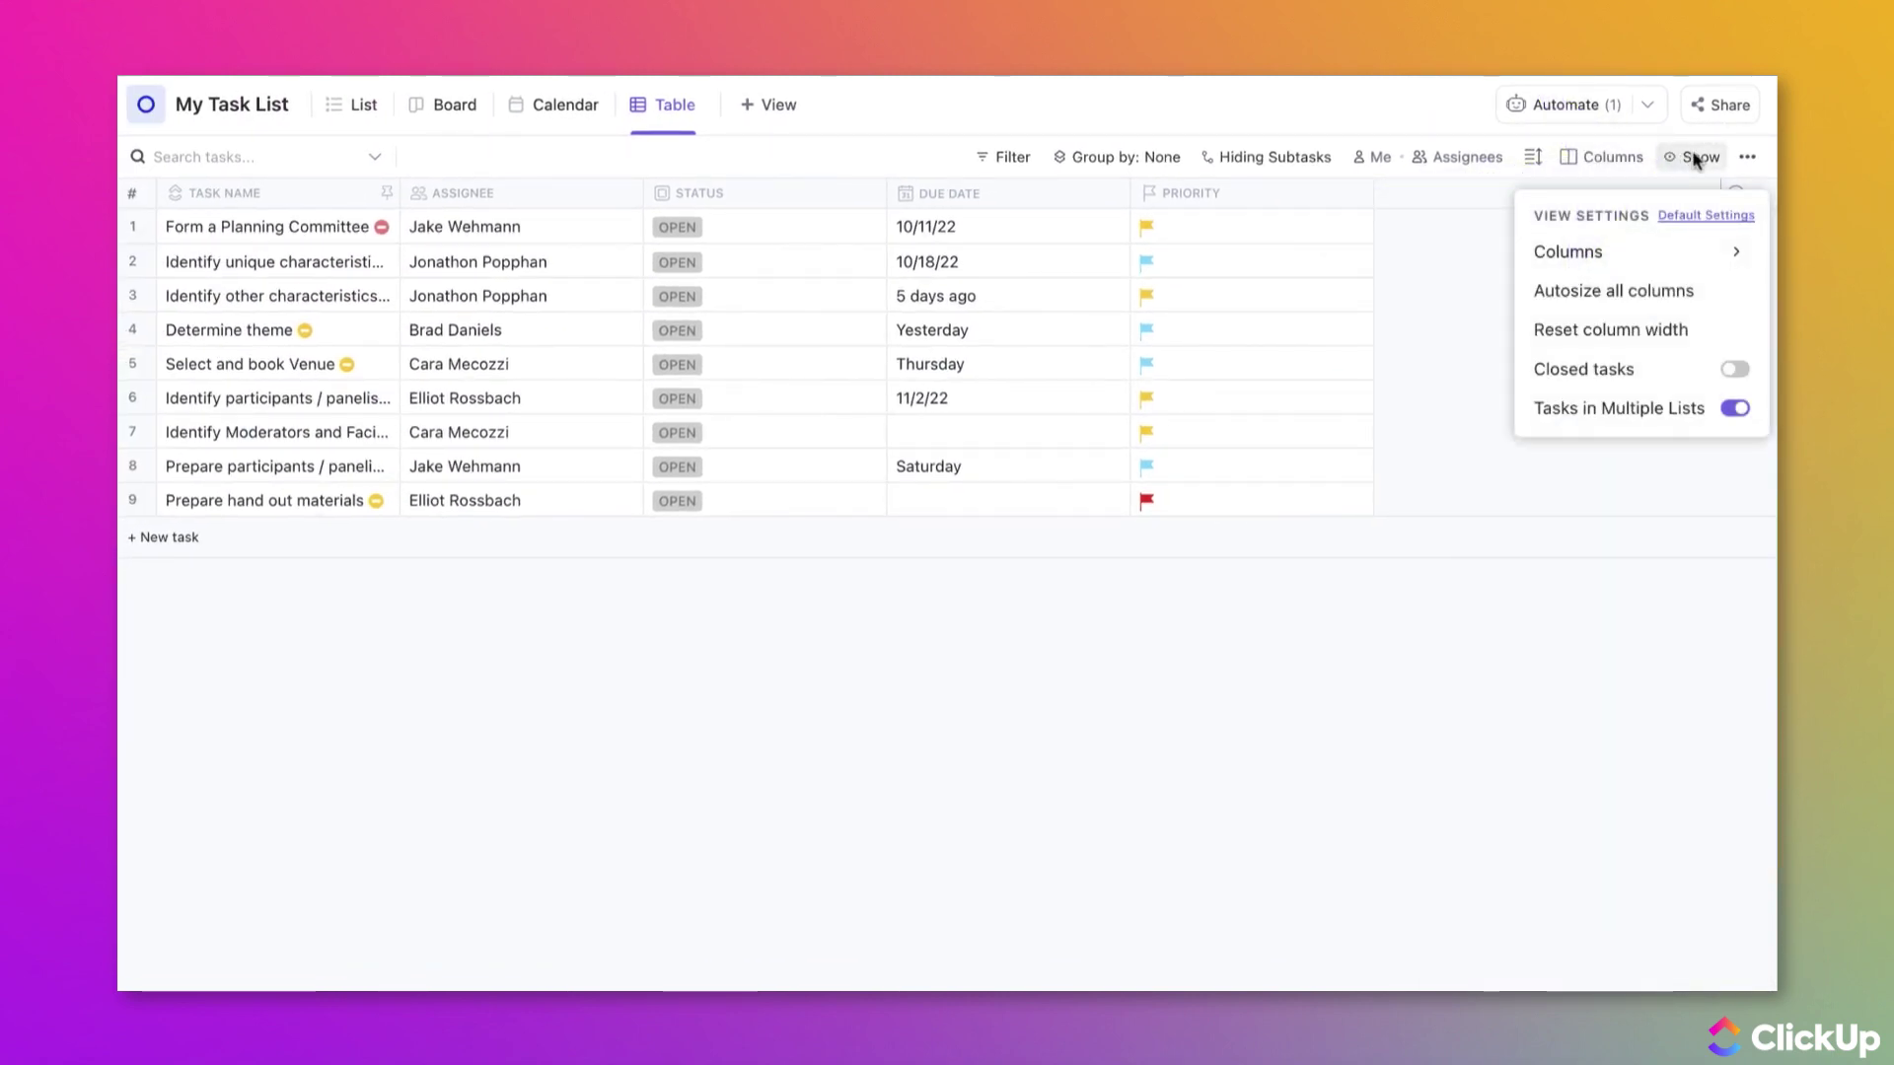
click(1598, 253)
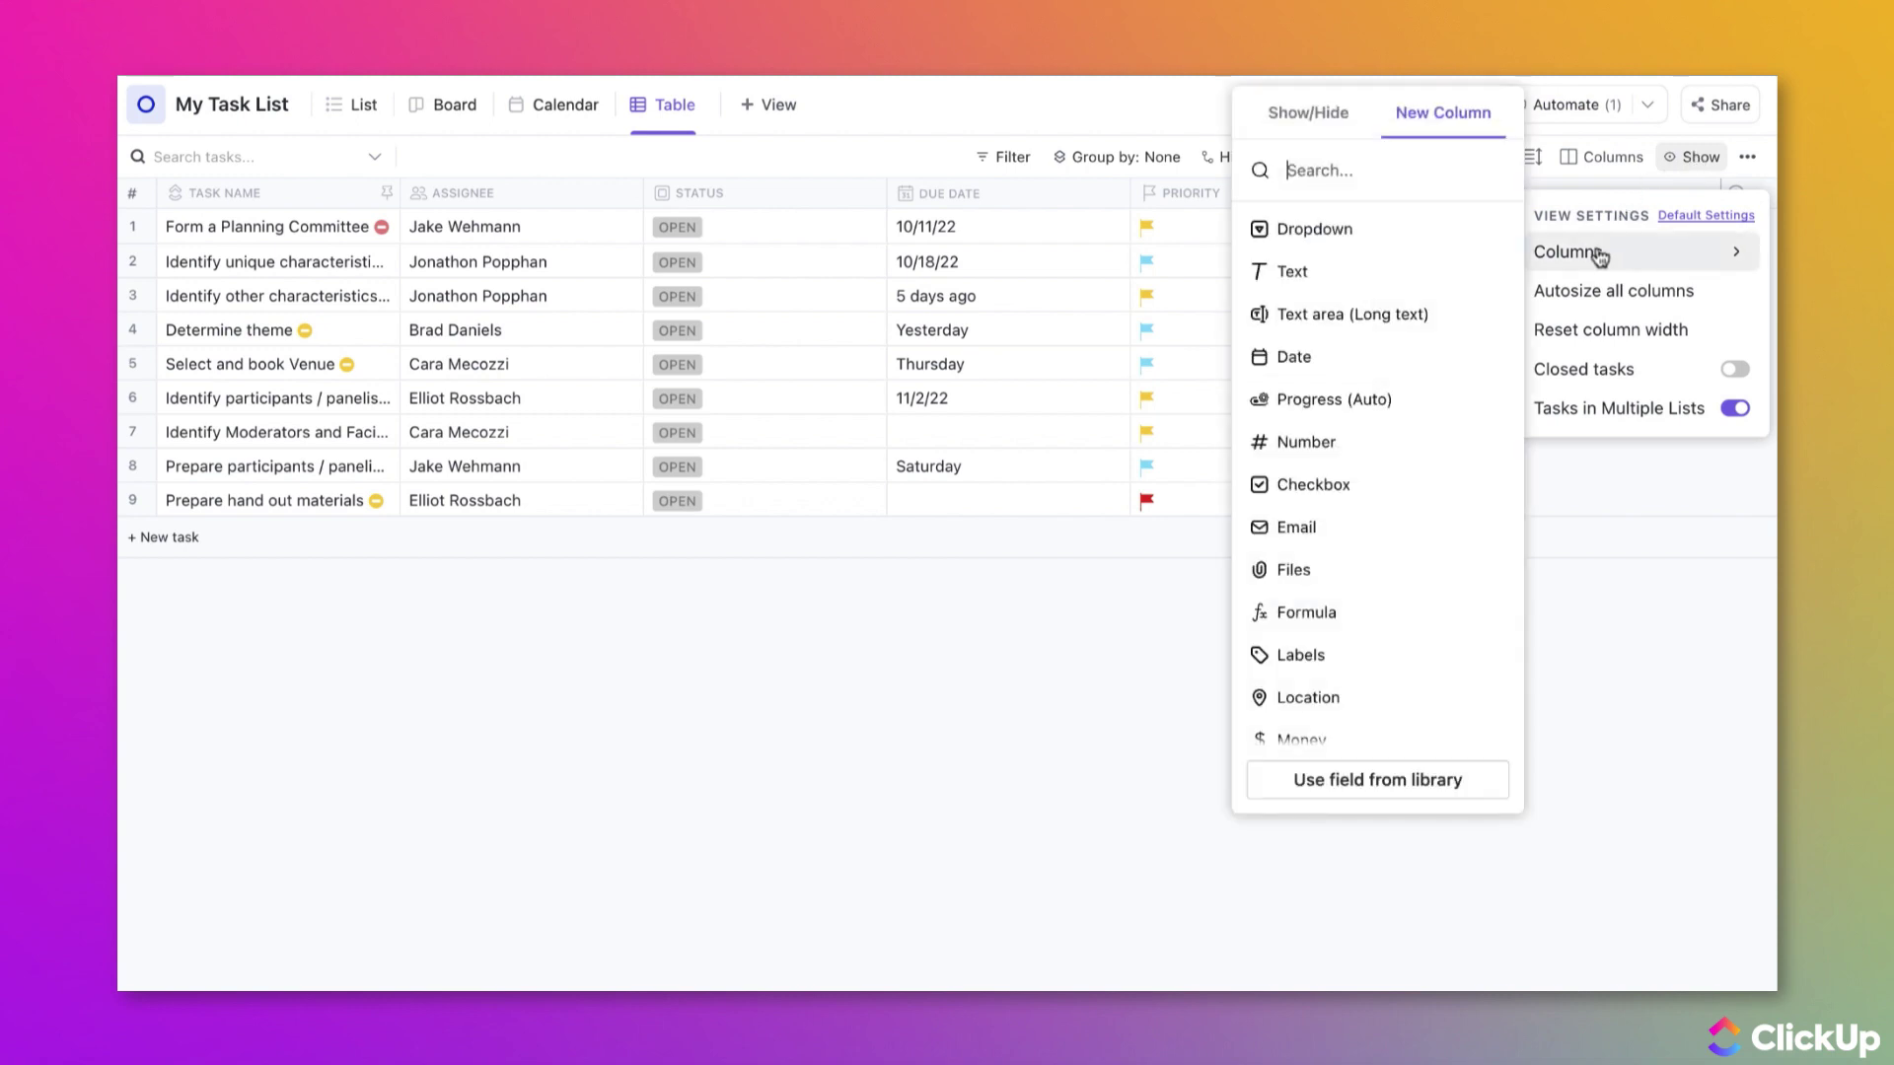
click(1322, 125)
scroll(1414, 444, down, 2)
scroll(1415, 455, down, 5)
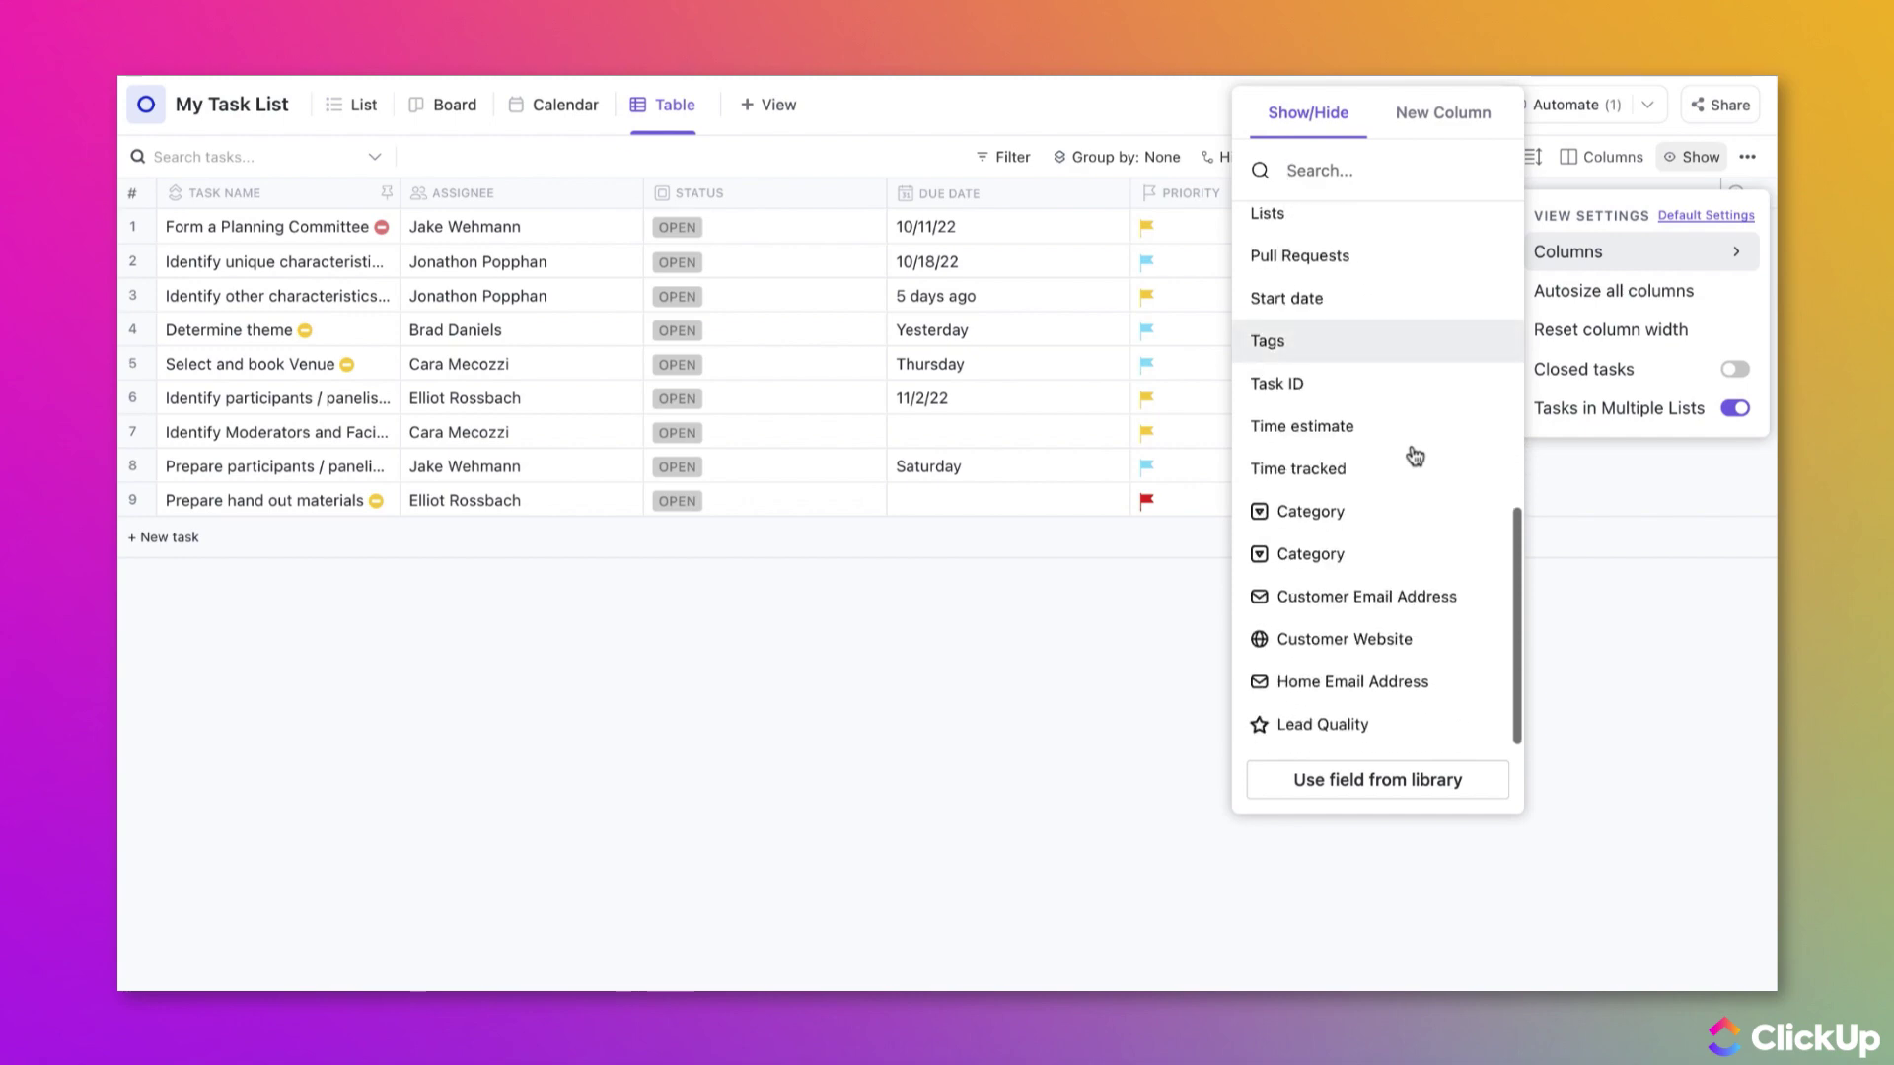
click(1347, 555)
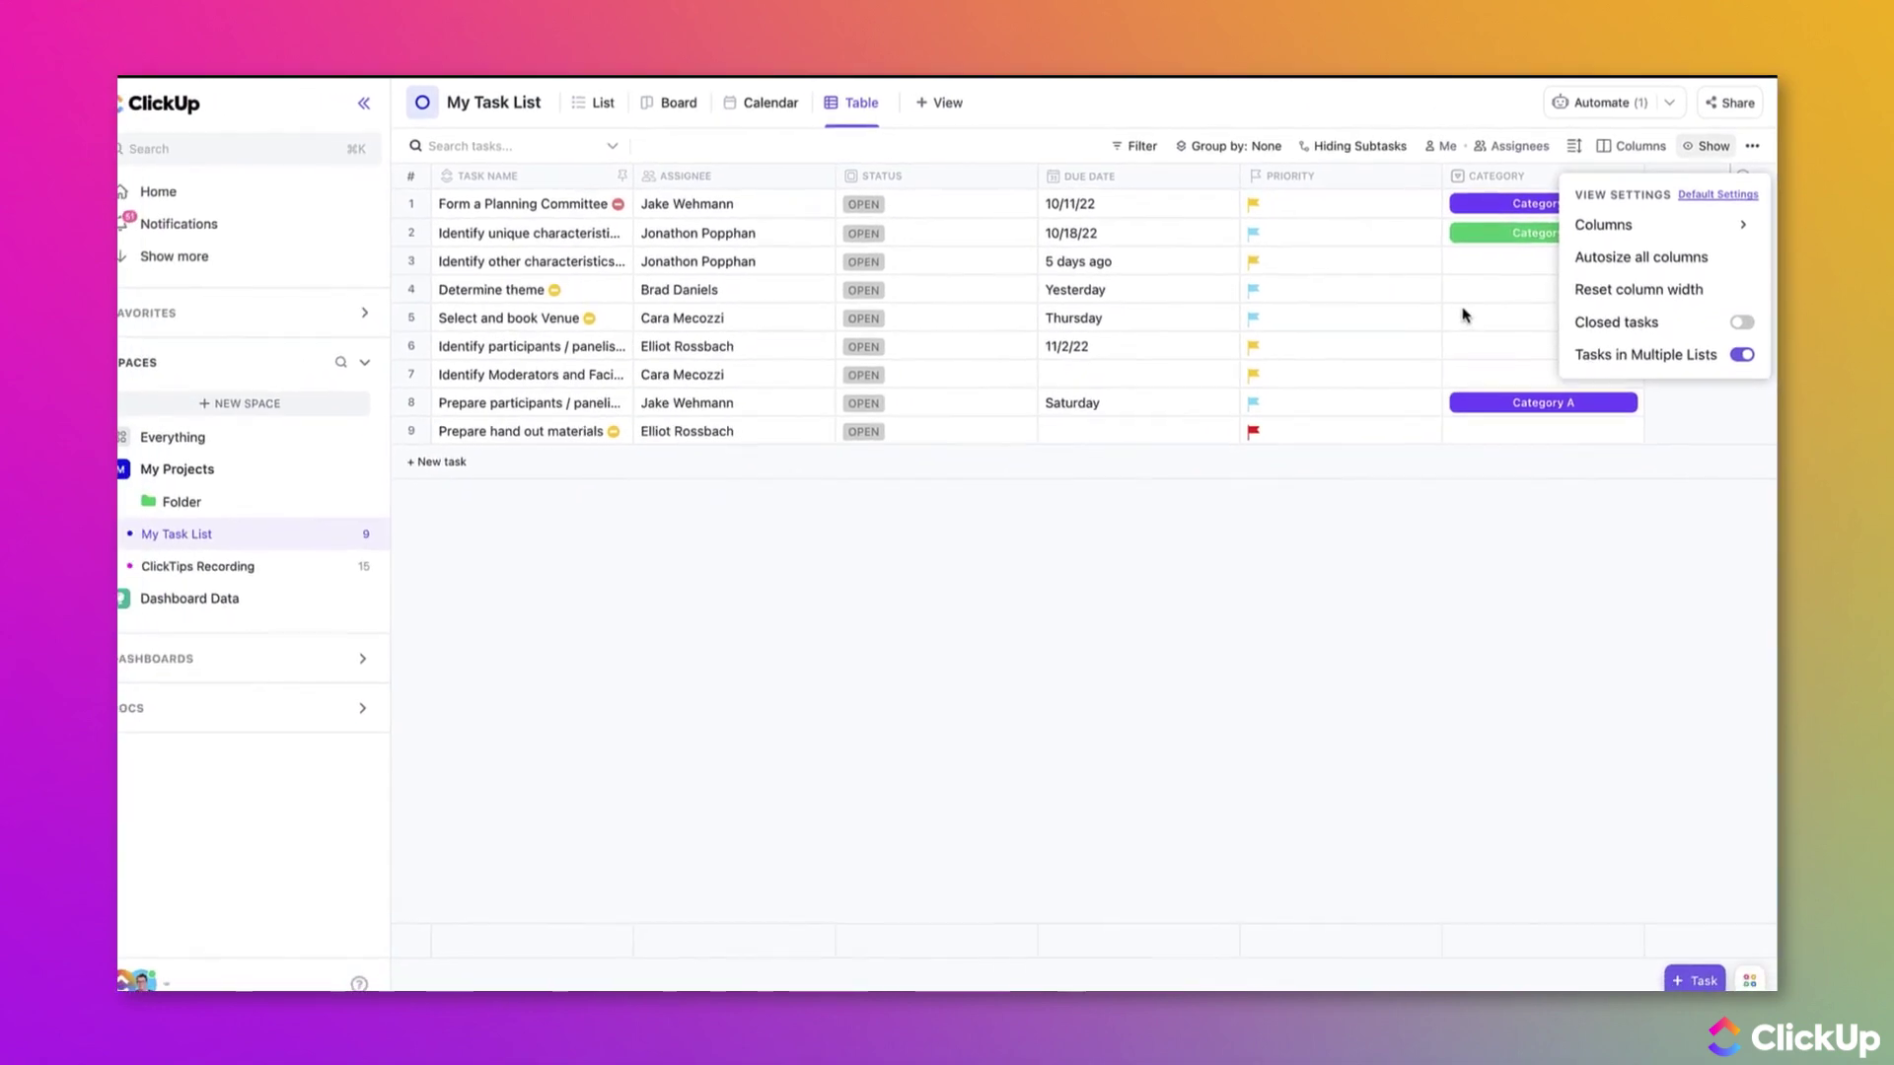
Try and clear a Category sort in Table view, then sort the List view by Category
click(1370, 657)
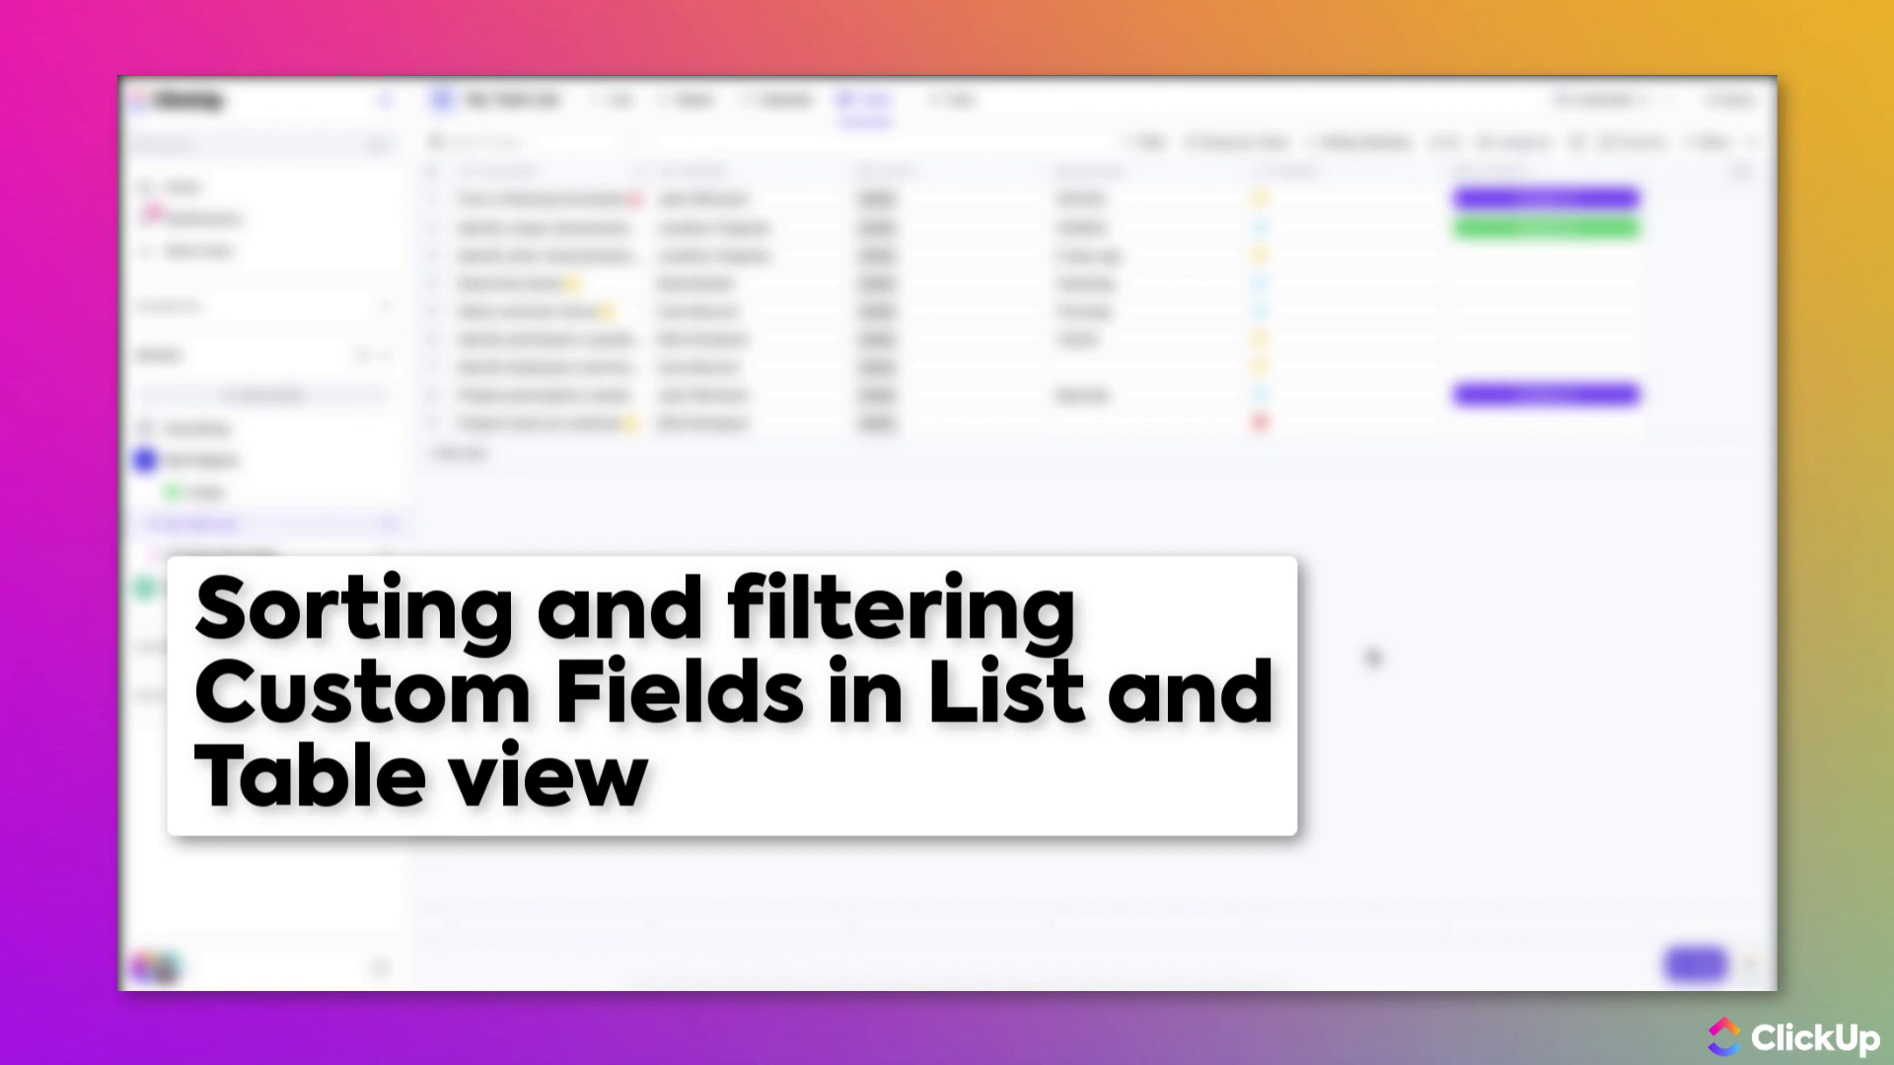
click(1541, 174)
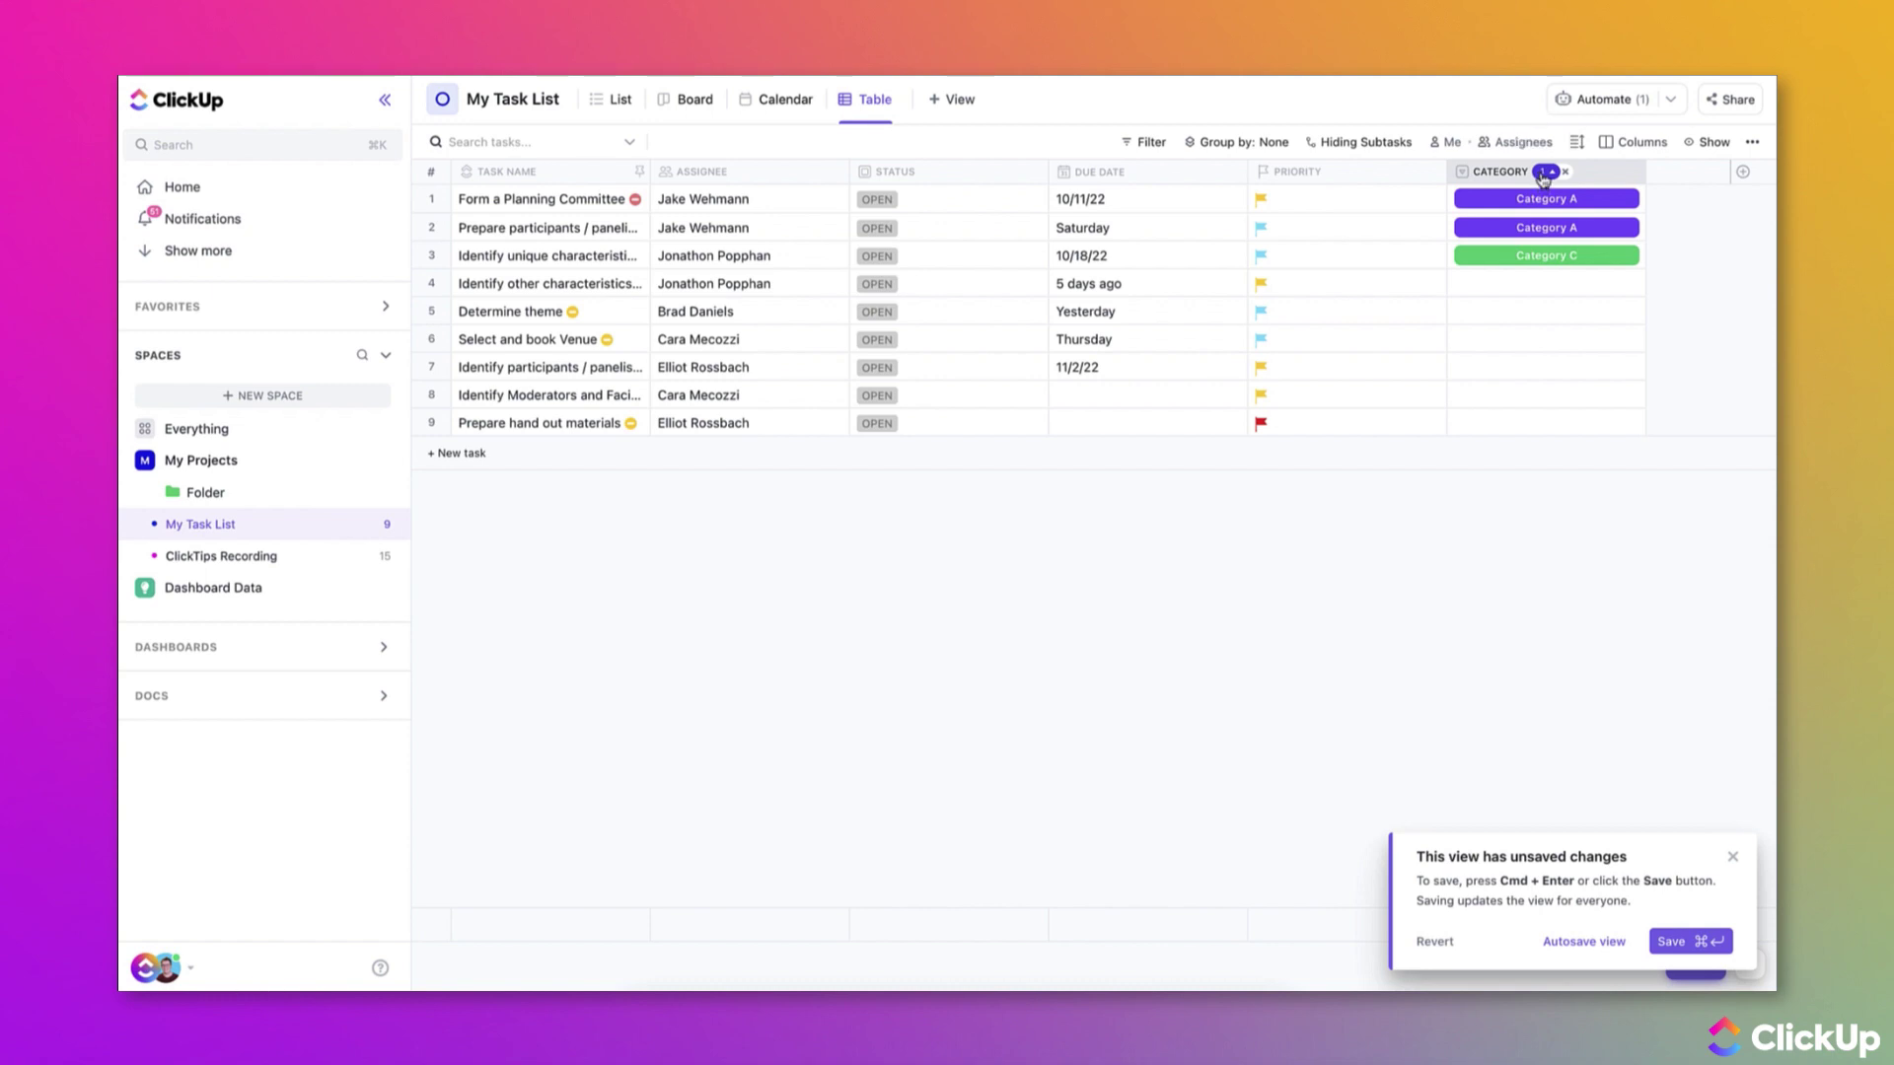
click(1544, 174)
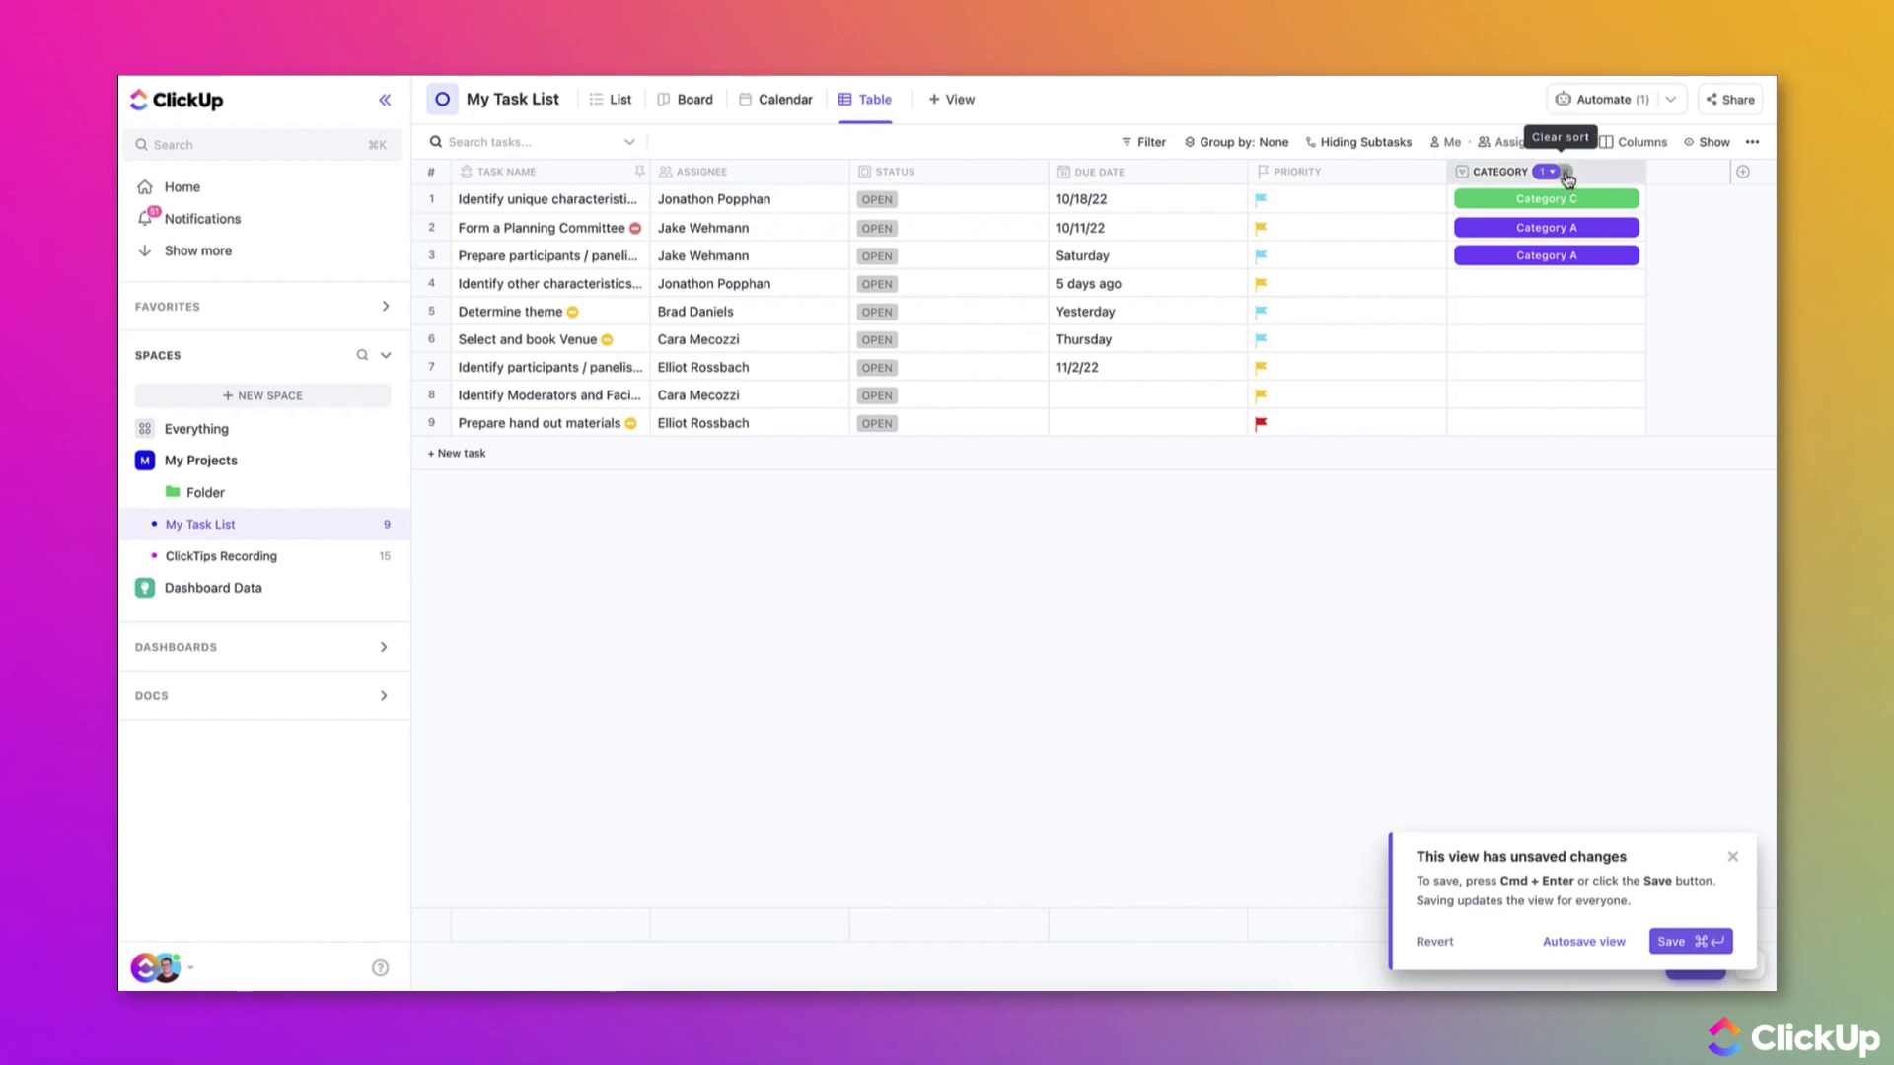
click(1566, 174)
click(622, 99)
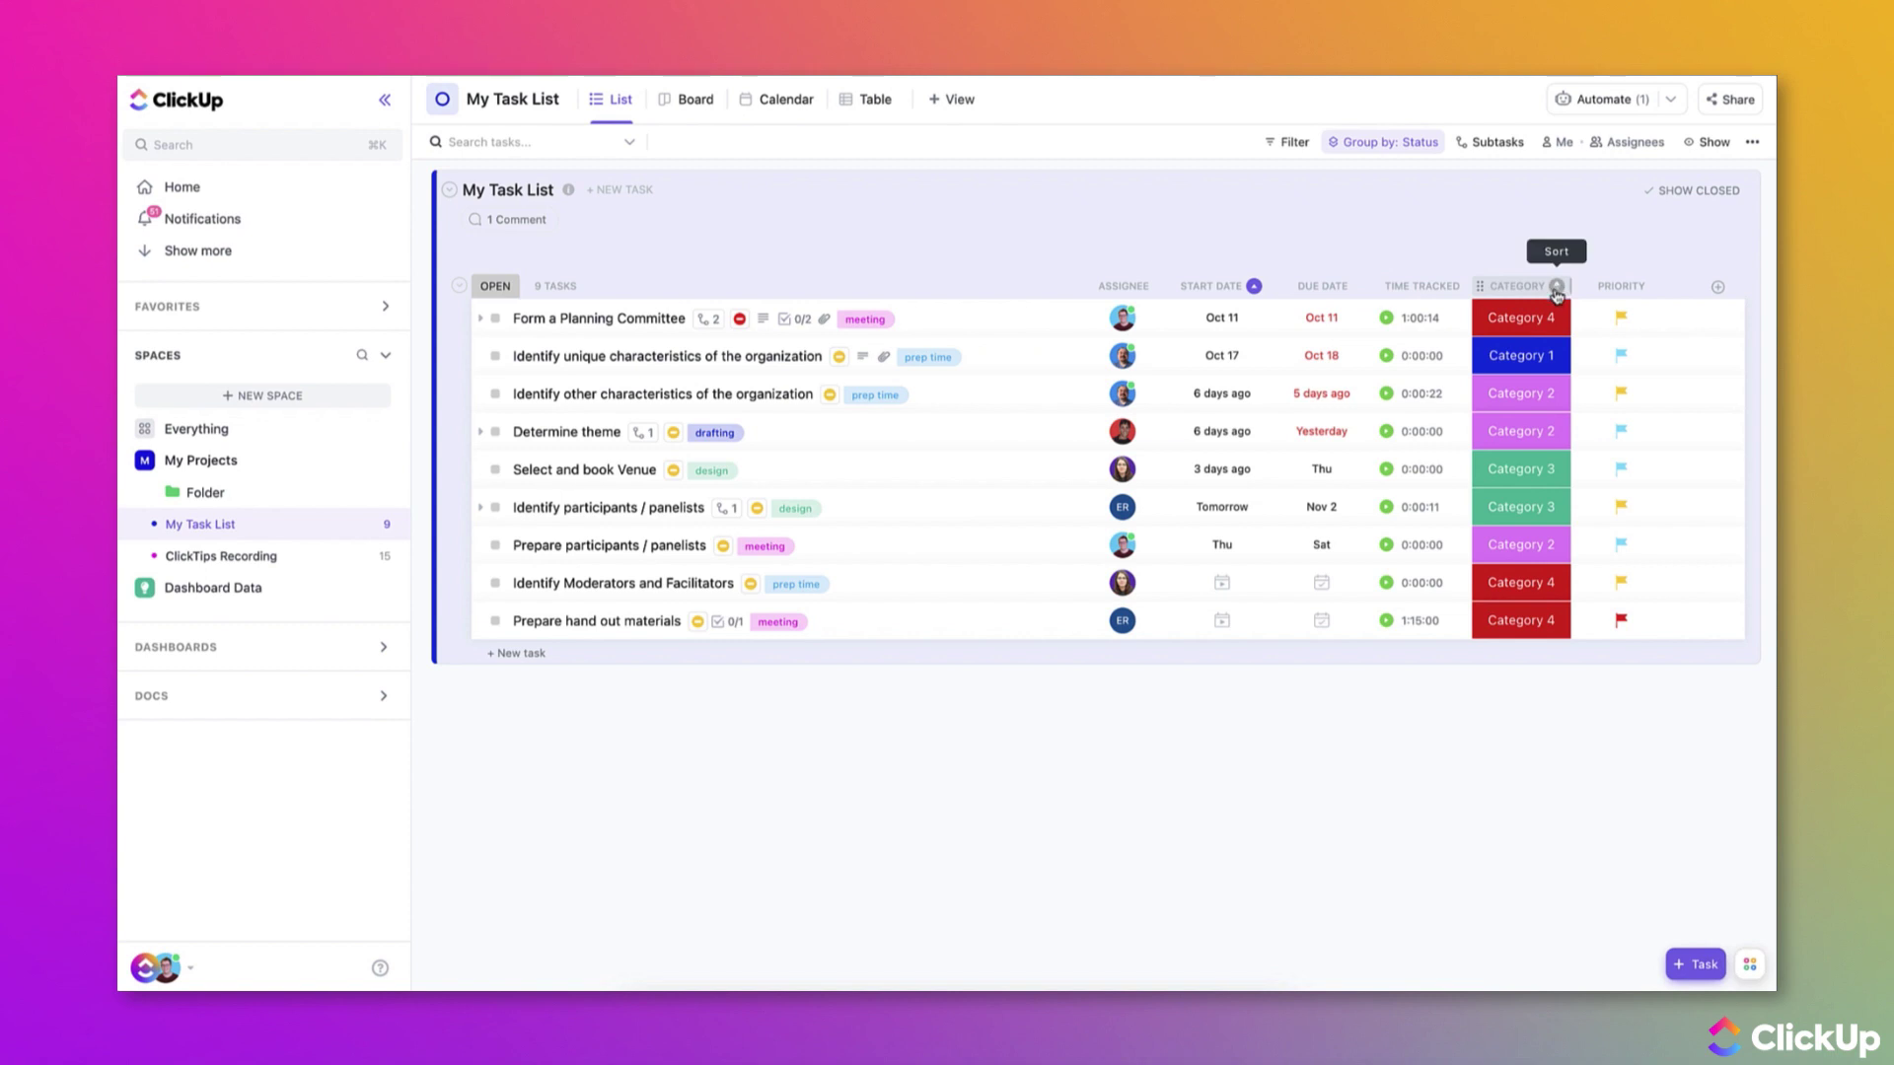
click(1556, 287)
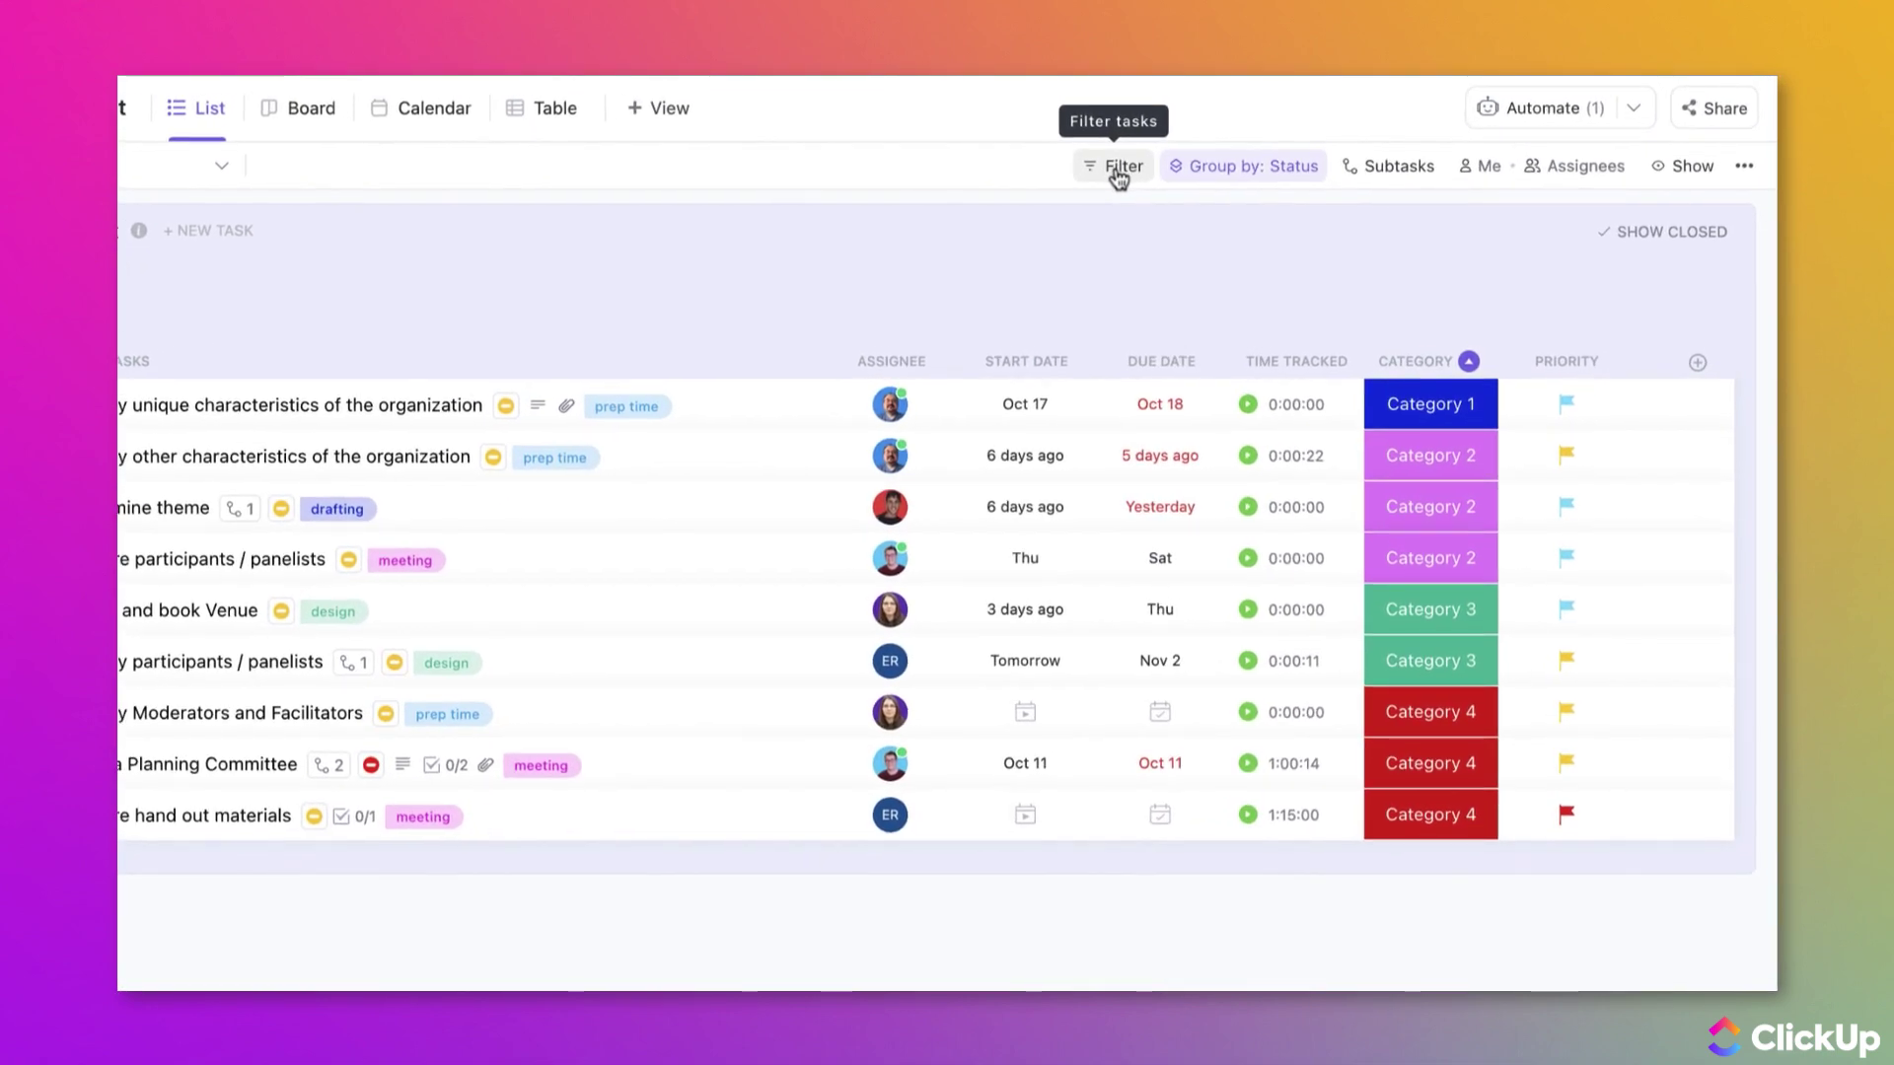
Add a filter of Lead Quality greater than or equal to 3 stars, leaving 2 tasks
click(1118, 168)
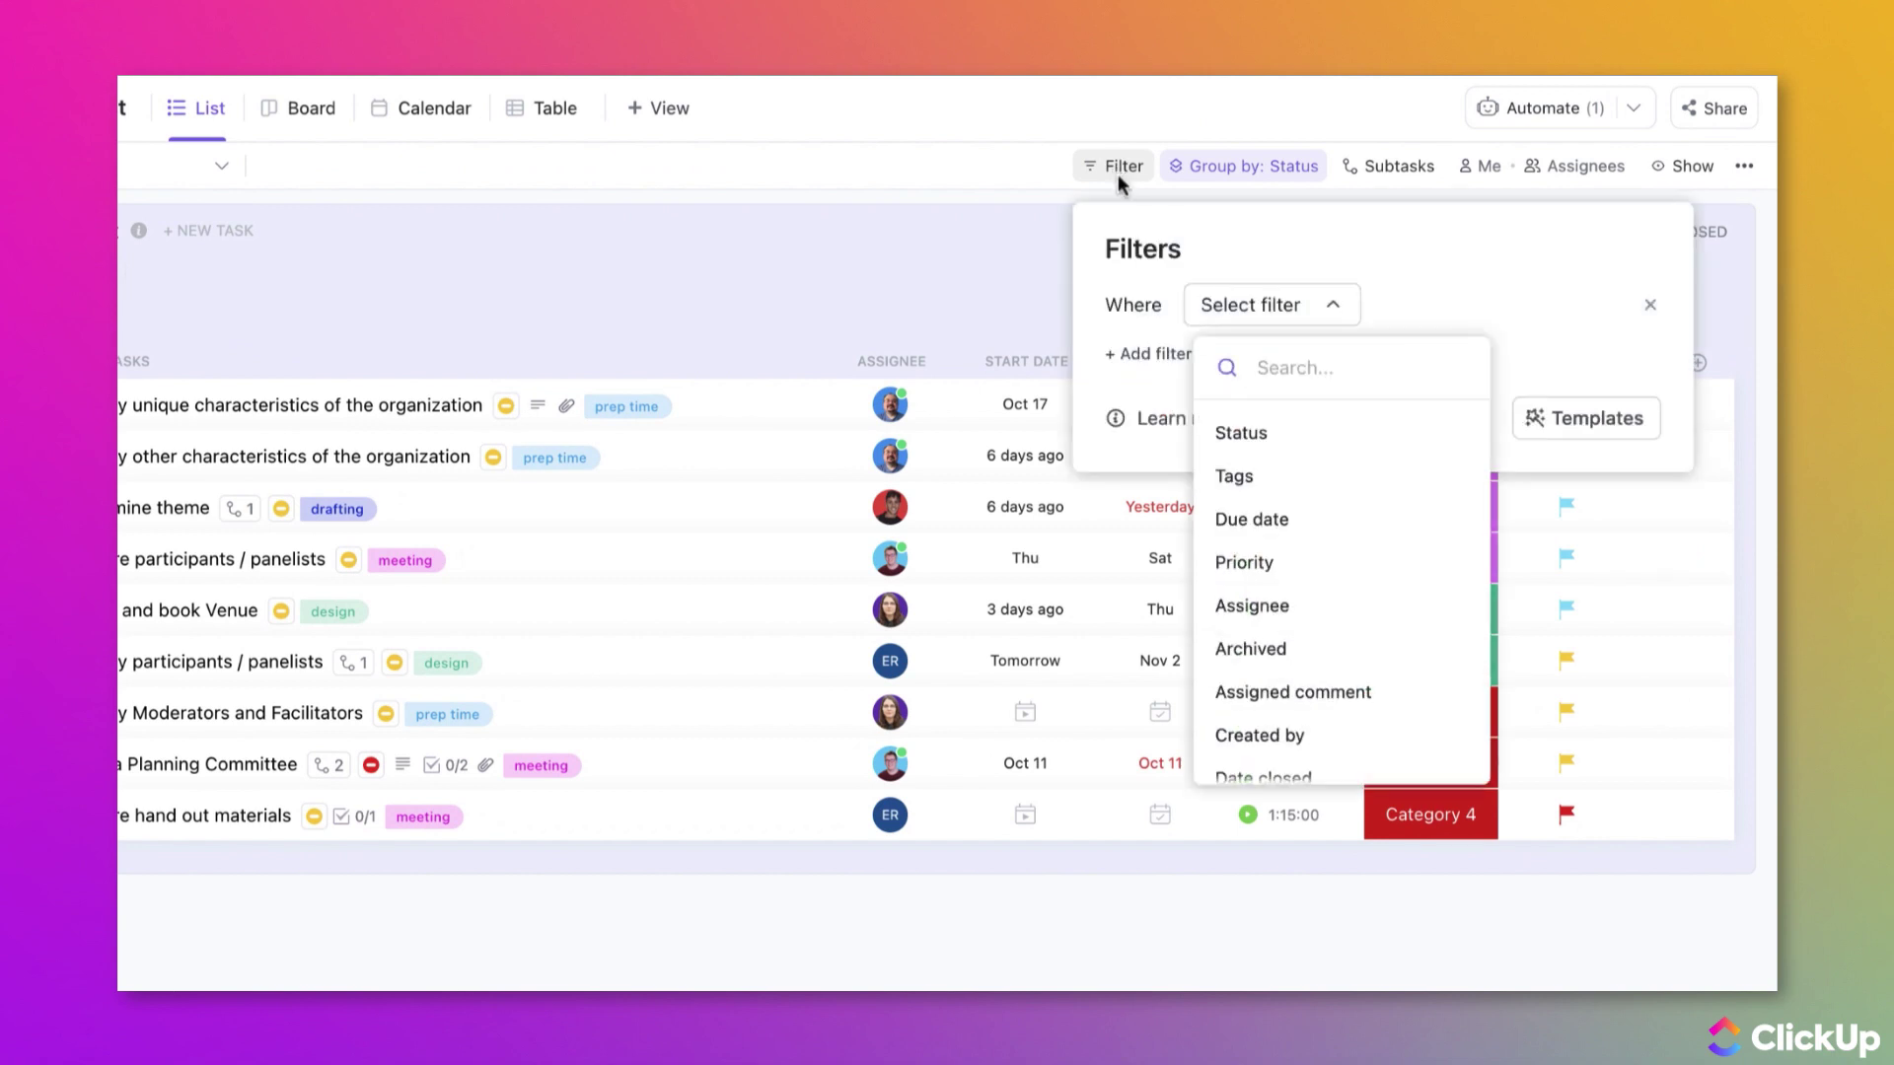
scroll(1333, 557, down, 8)
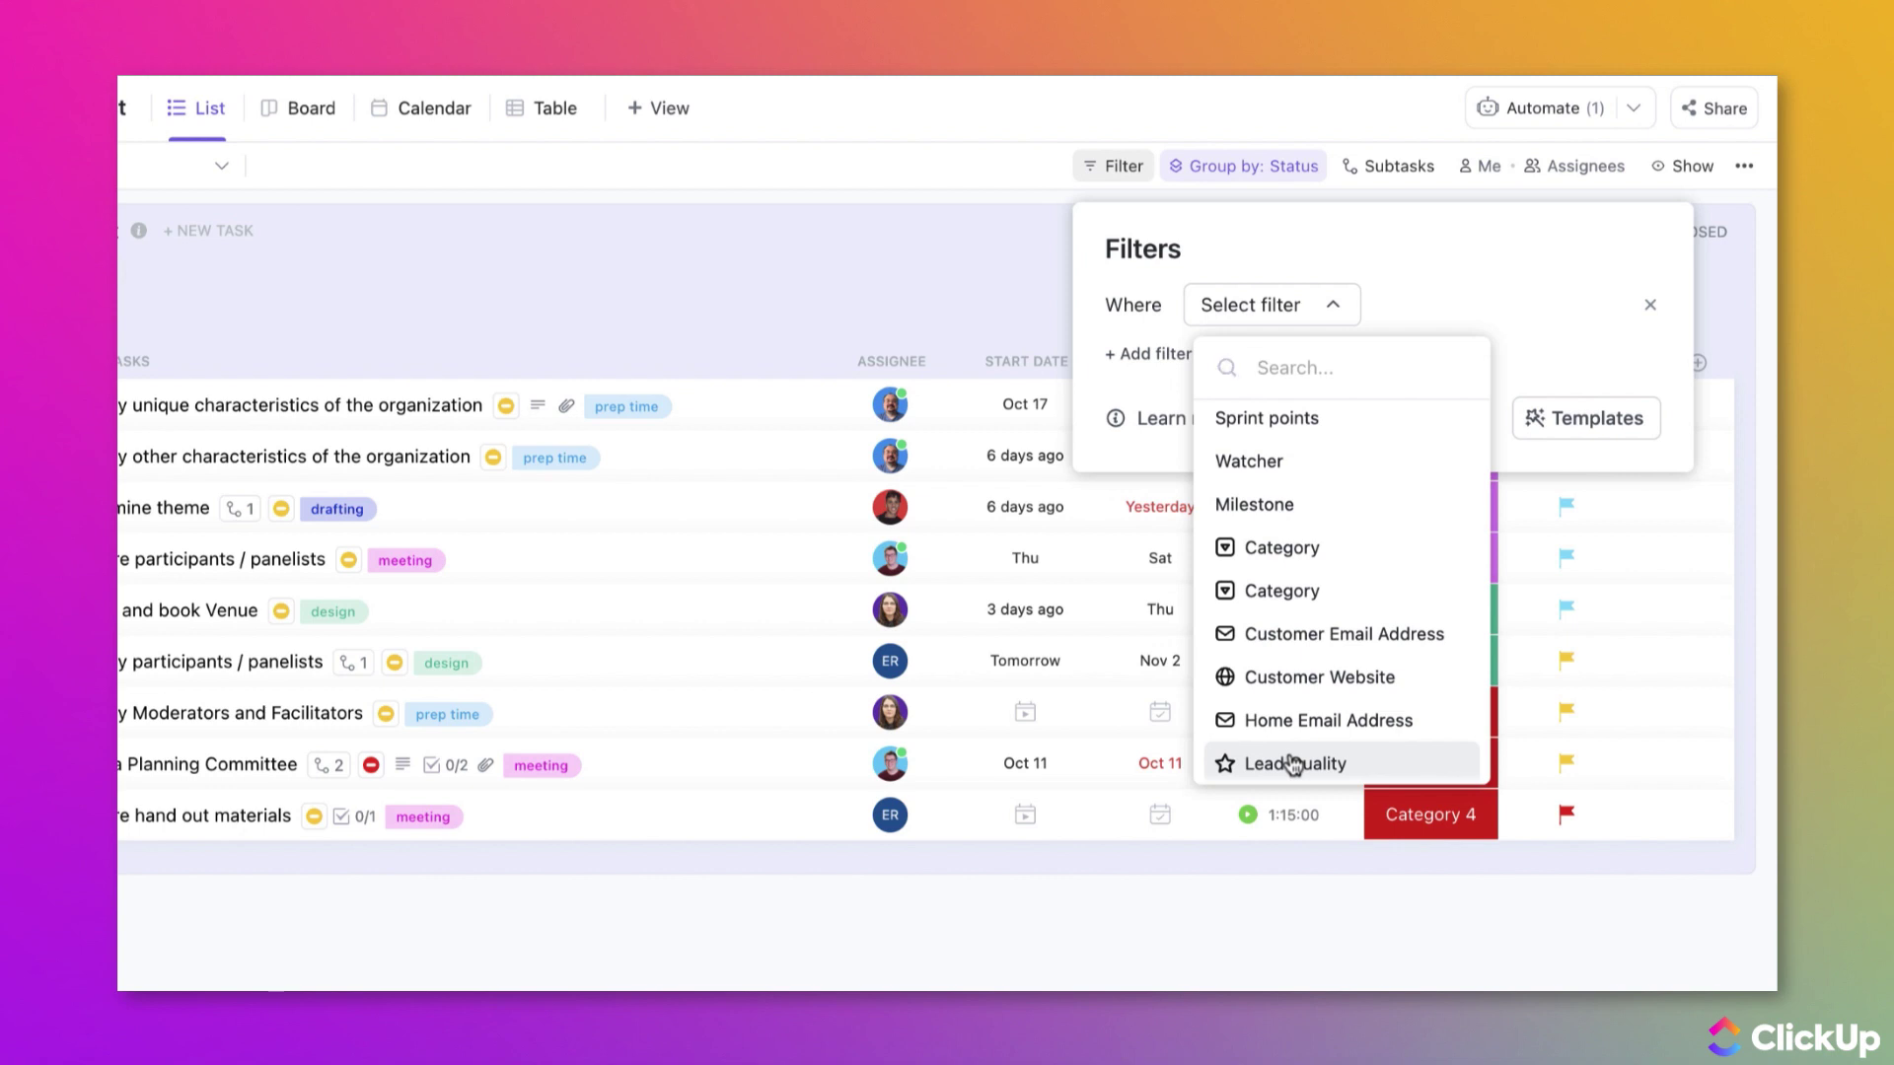
click(1293, 765)
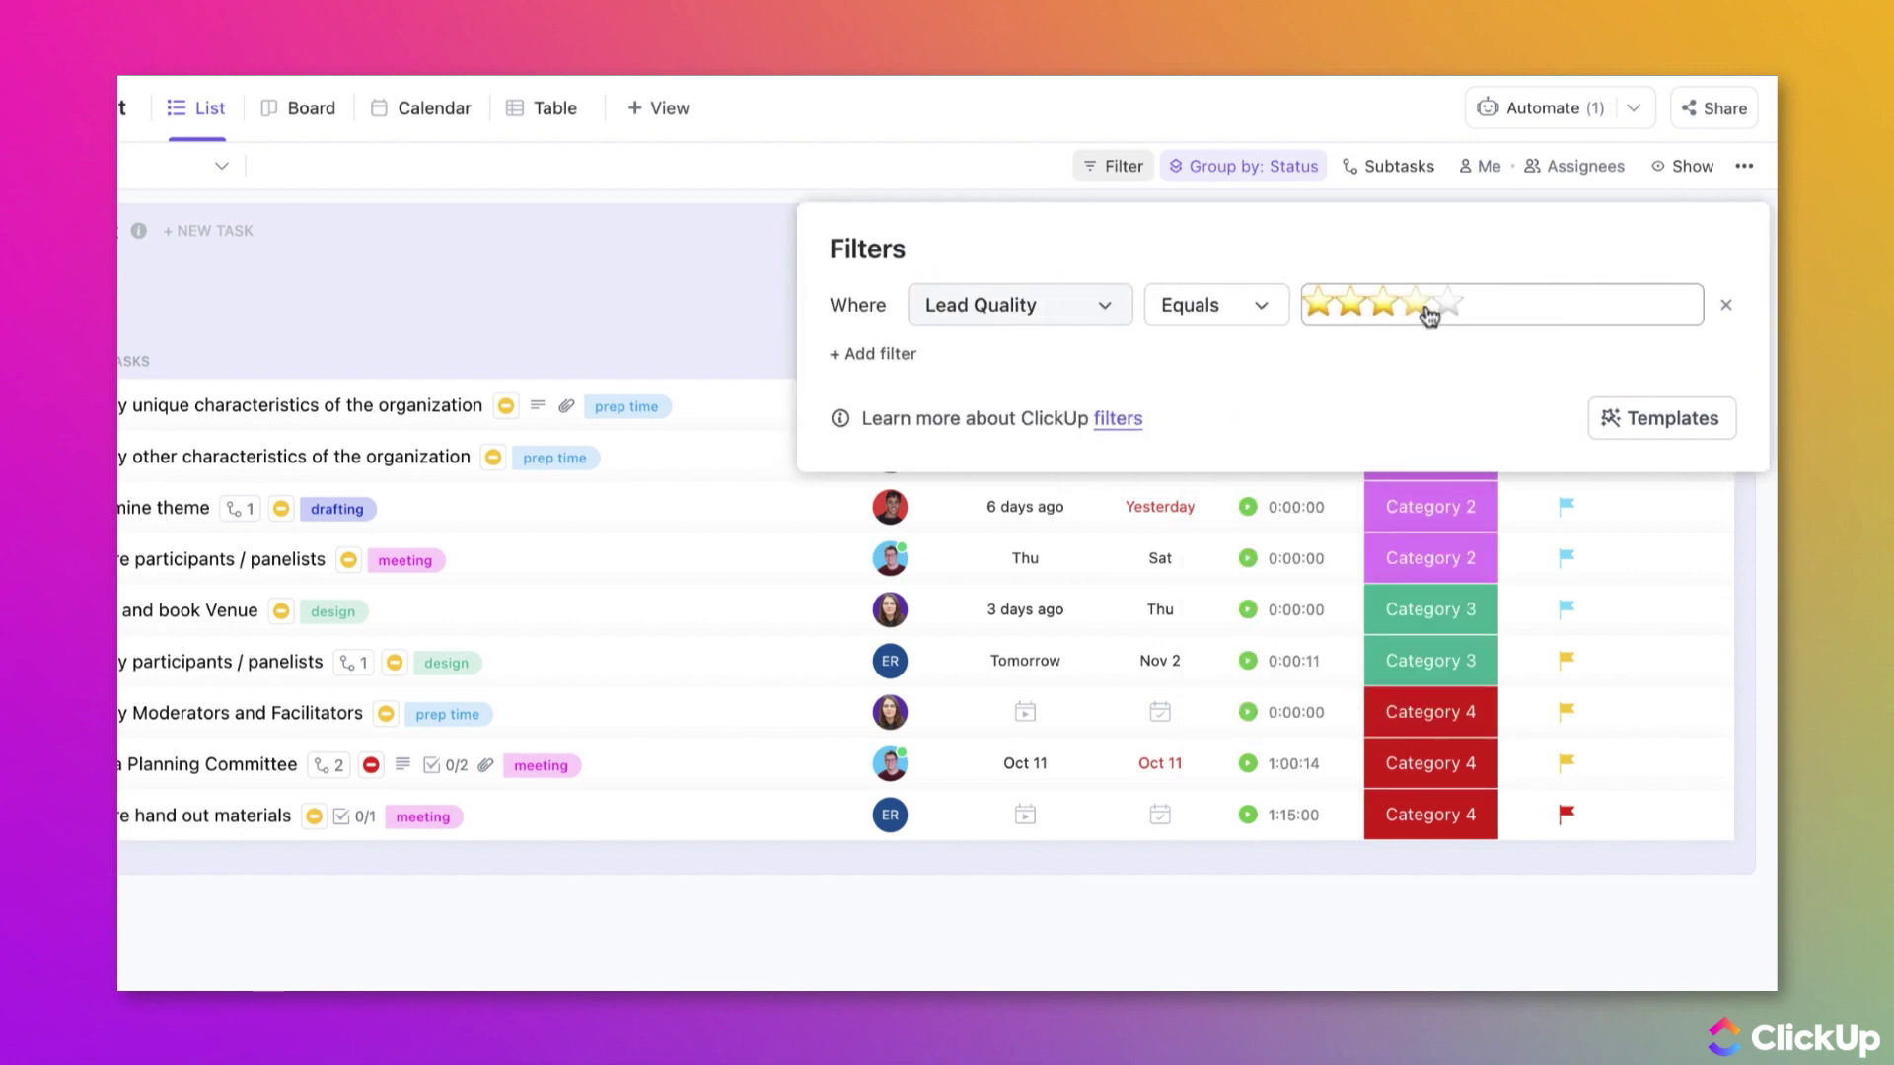
click(1259, 306)
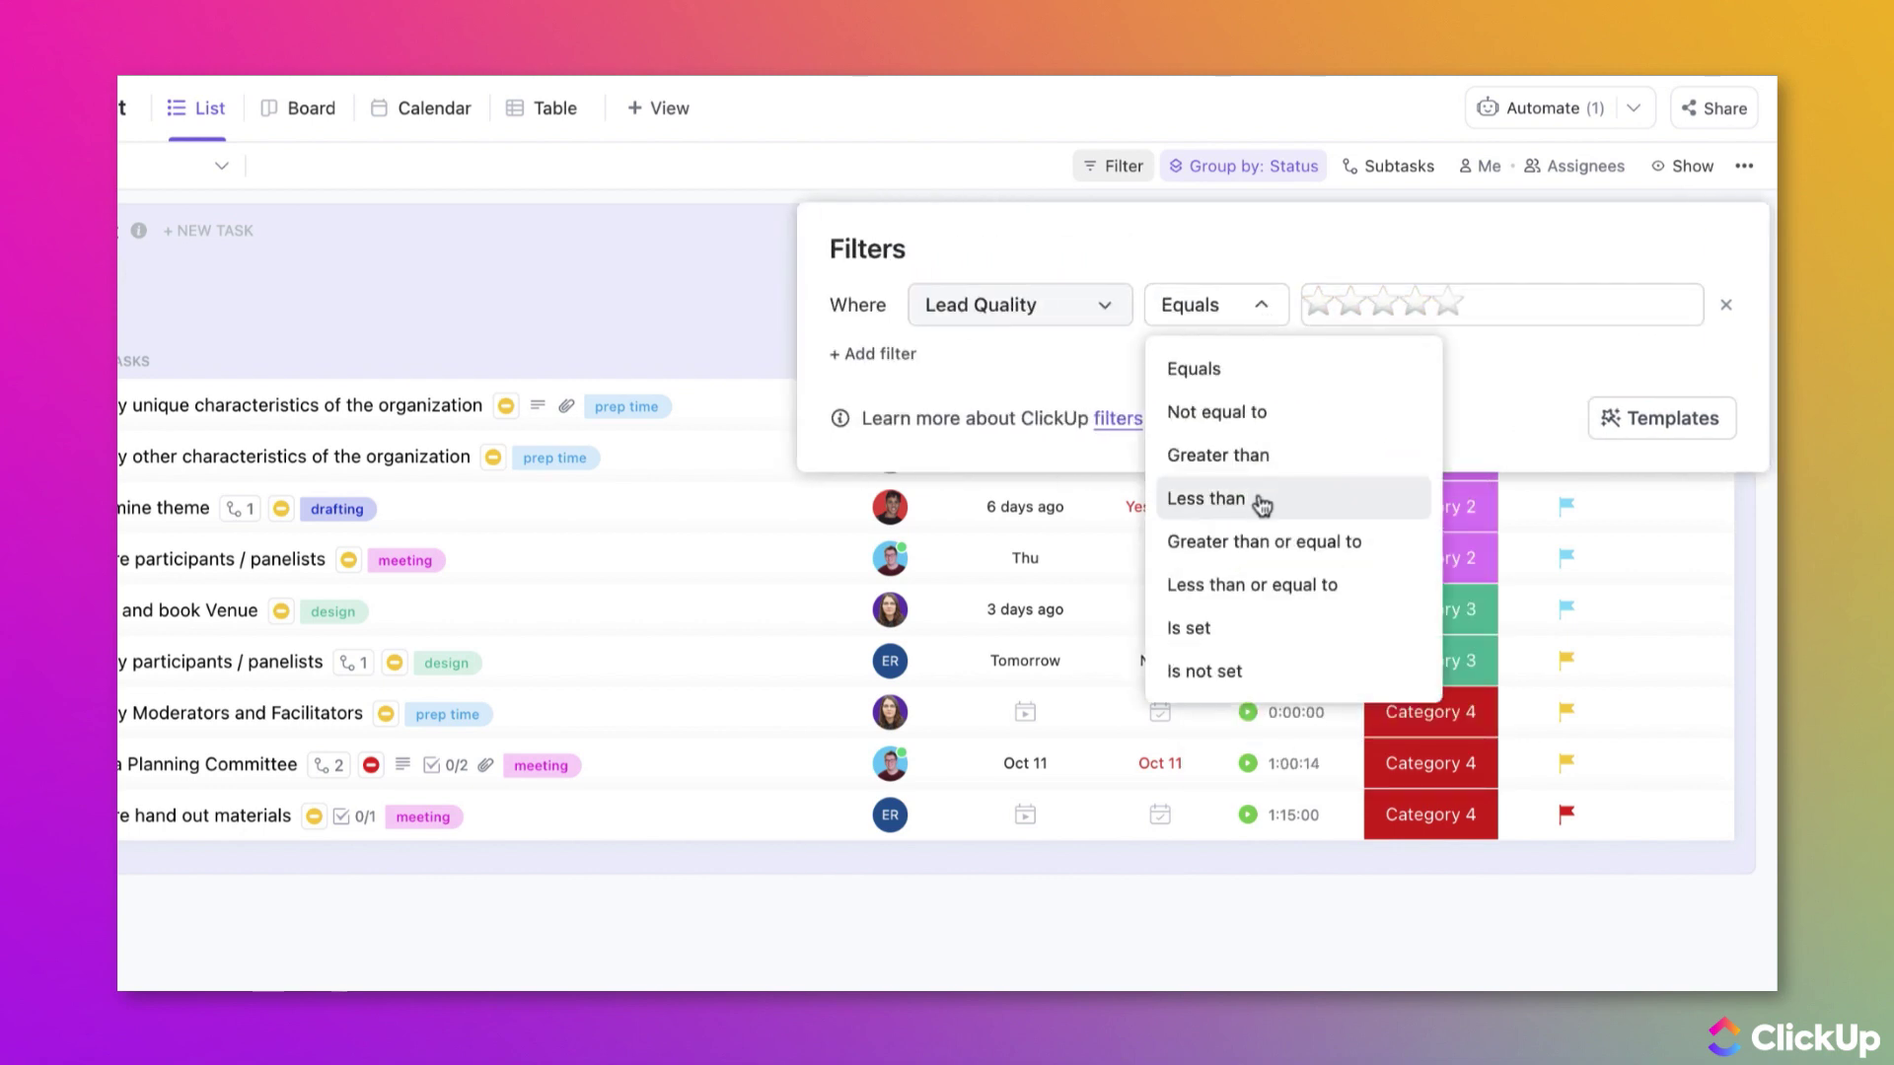
click(1259, 542)
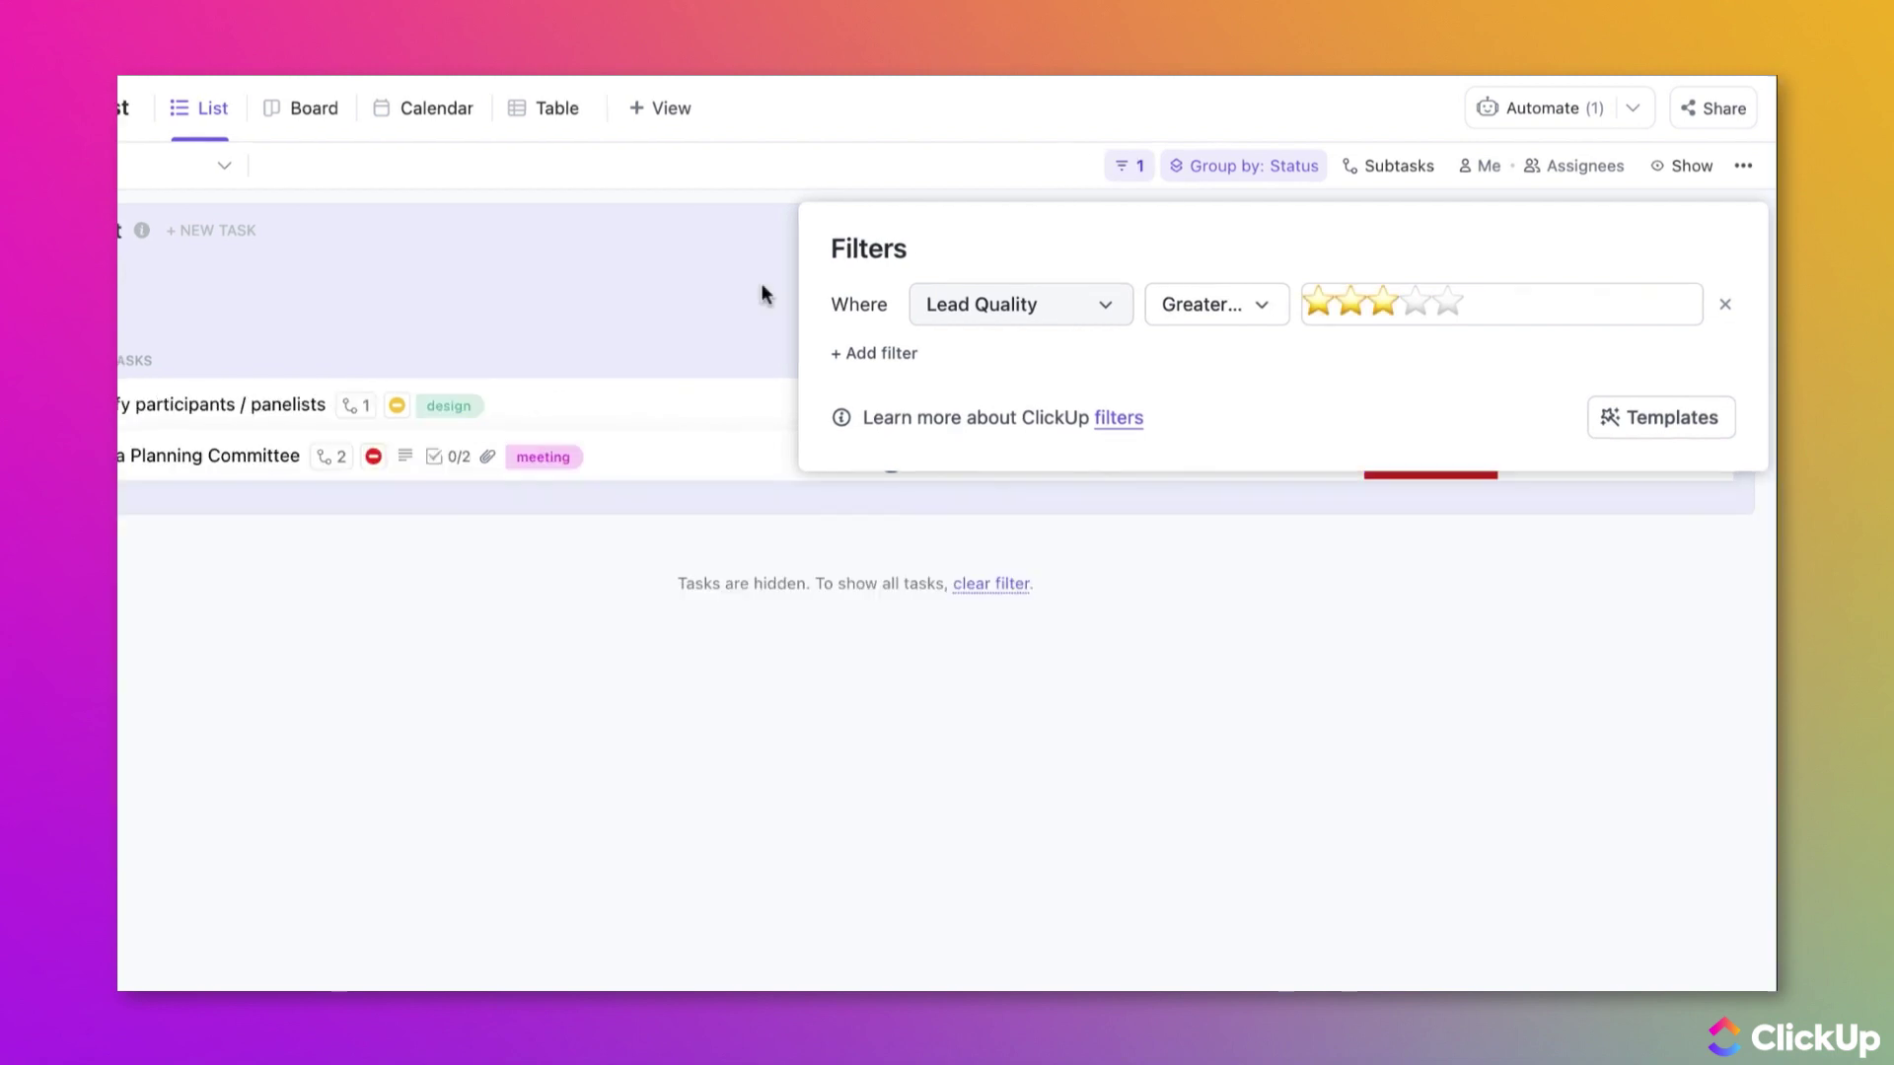
click(760, 287)
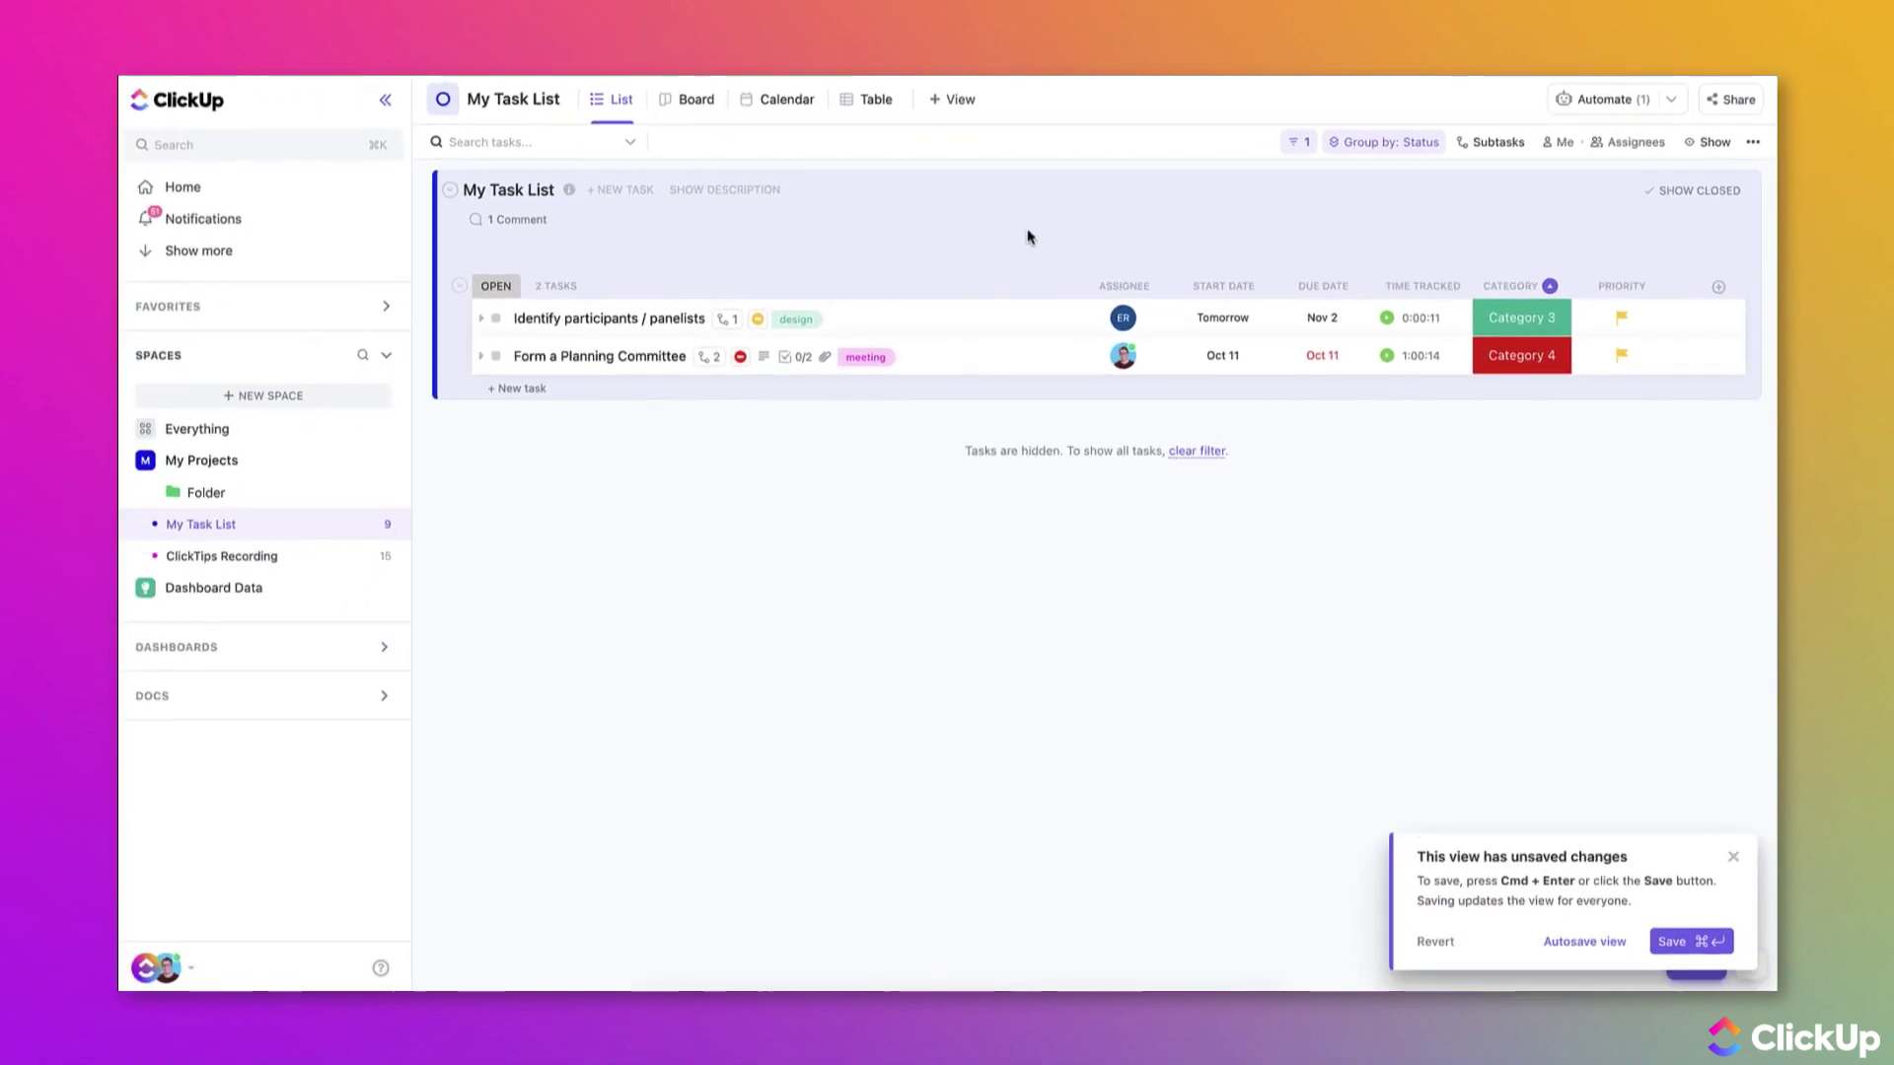